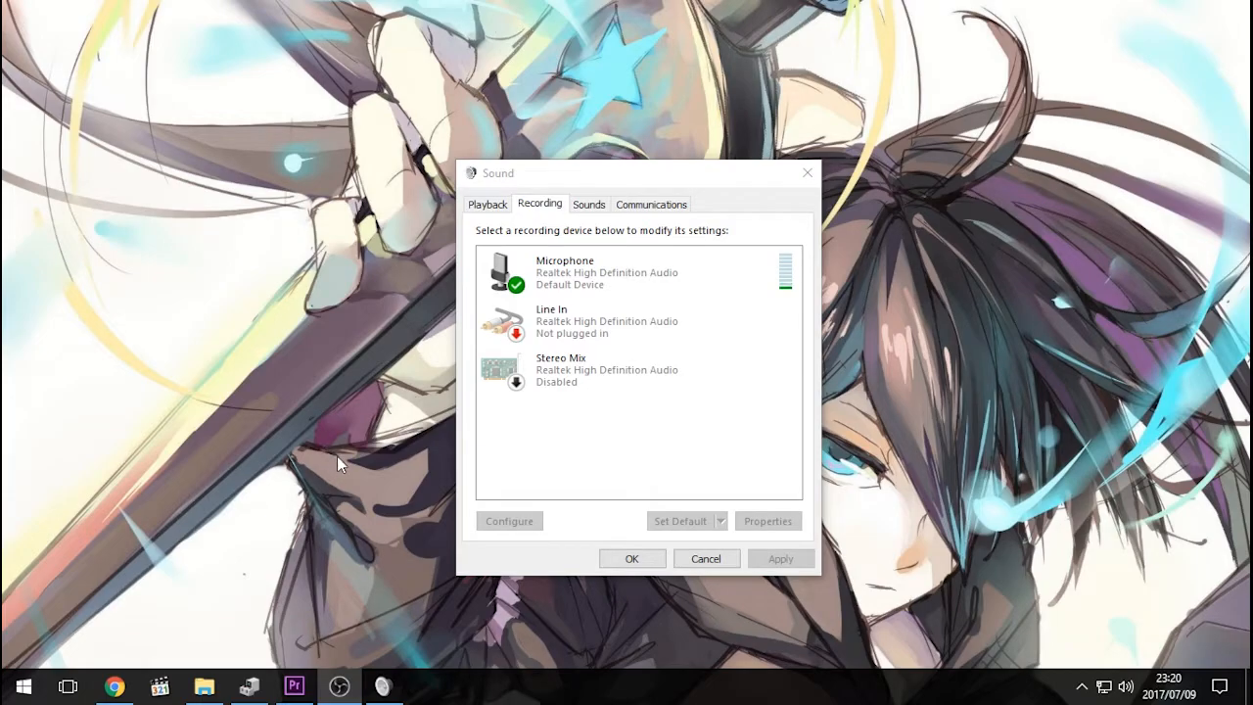
# - Search the system for "devicema" and open Device Manager, placing its window clear of the Sound dialog
pyautogui.click(24, 689)
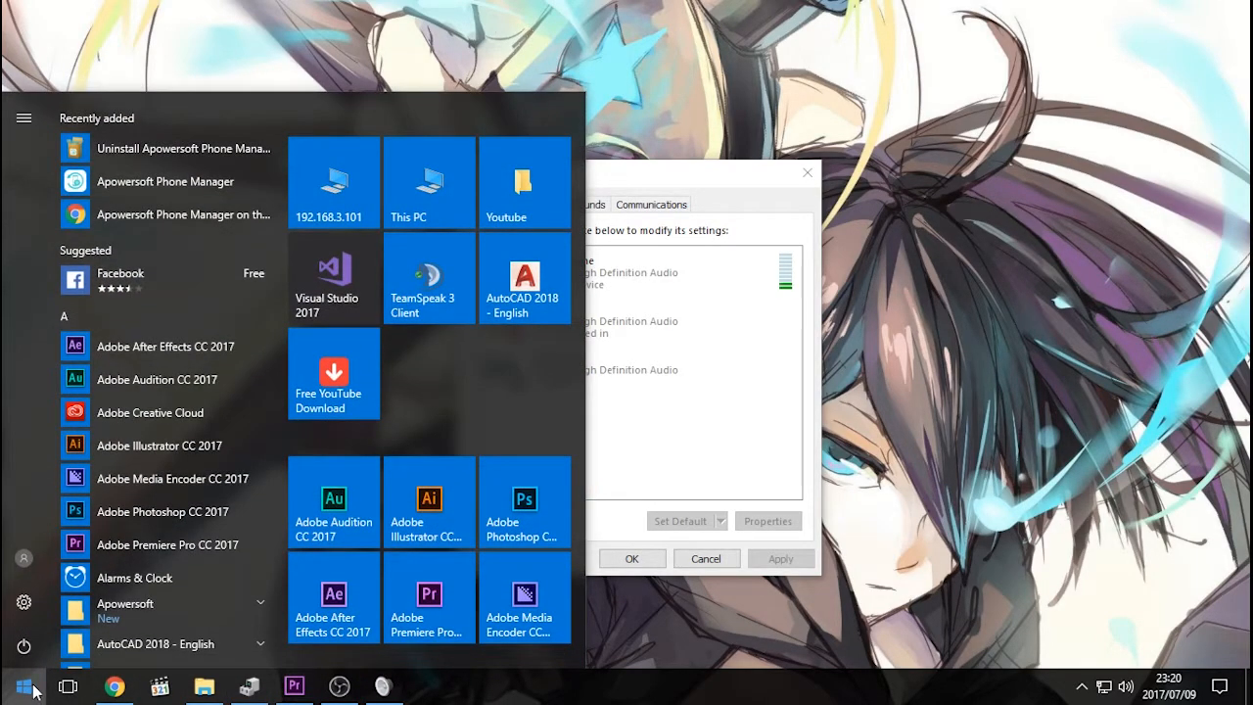
pyautogui.write('devicema')
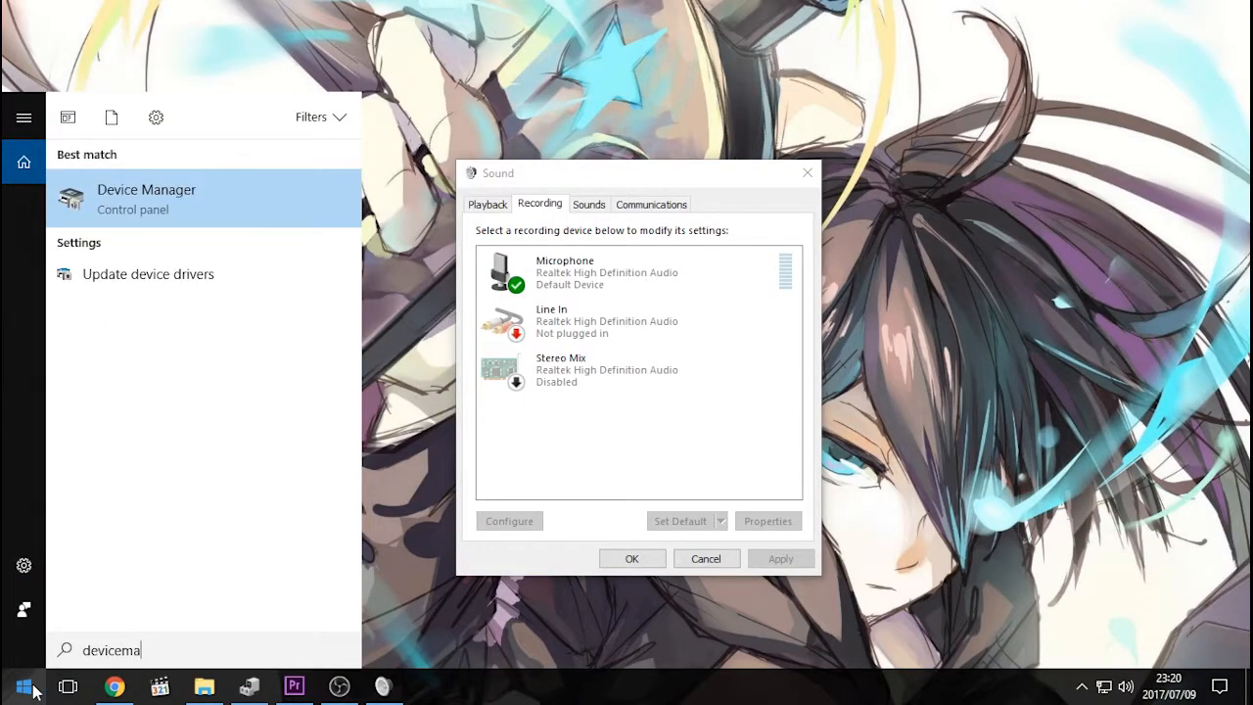
pyautogui.click(135, 195)
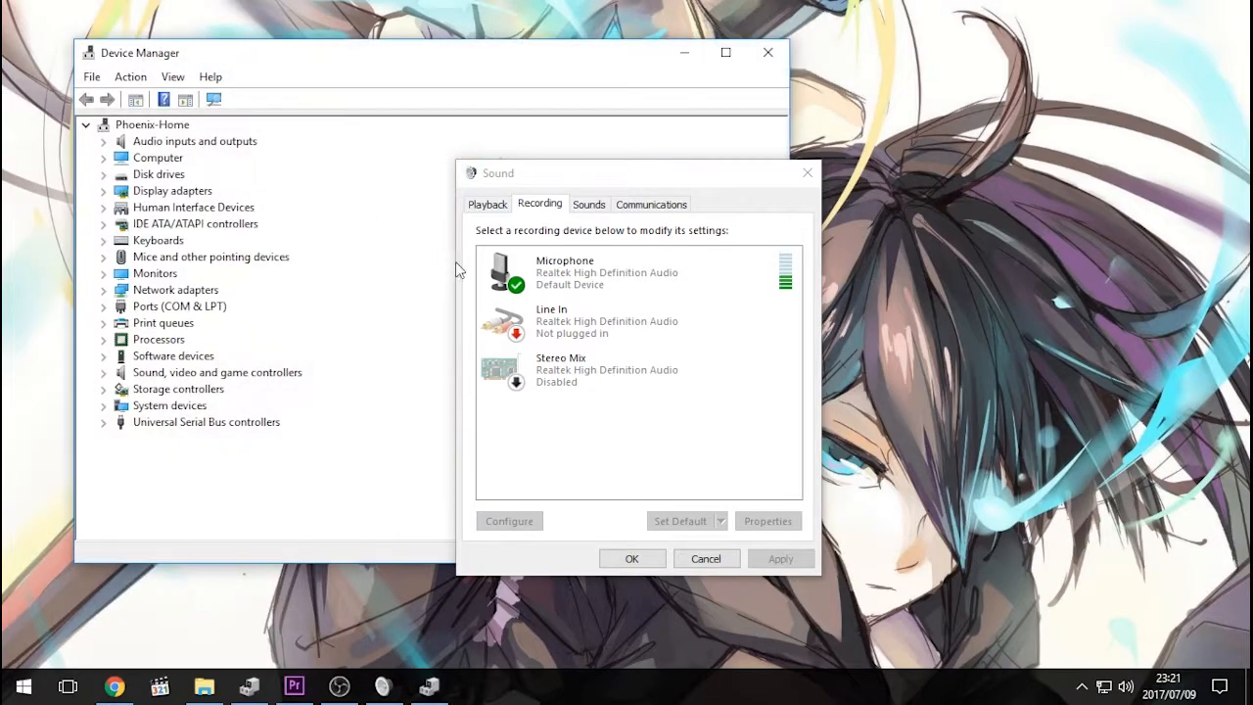
pyautogui.moveTo(384, 61); pyautogui.dragTo(536, 103)
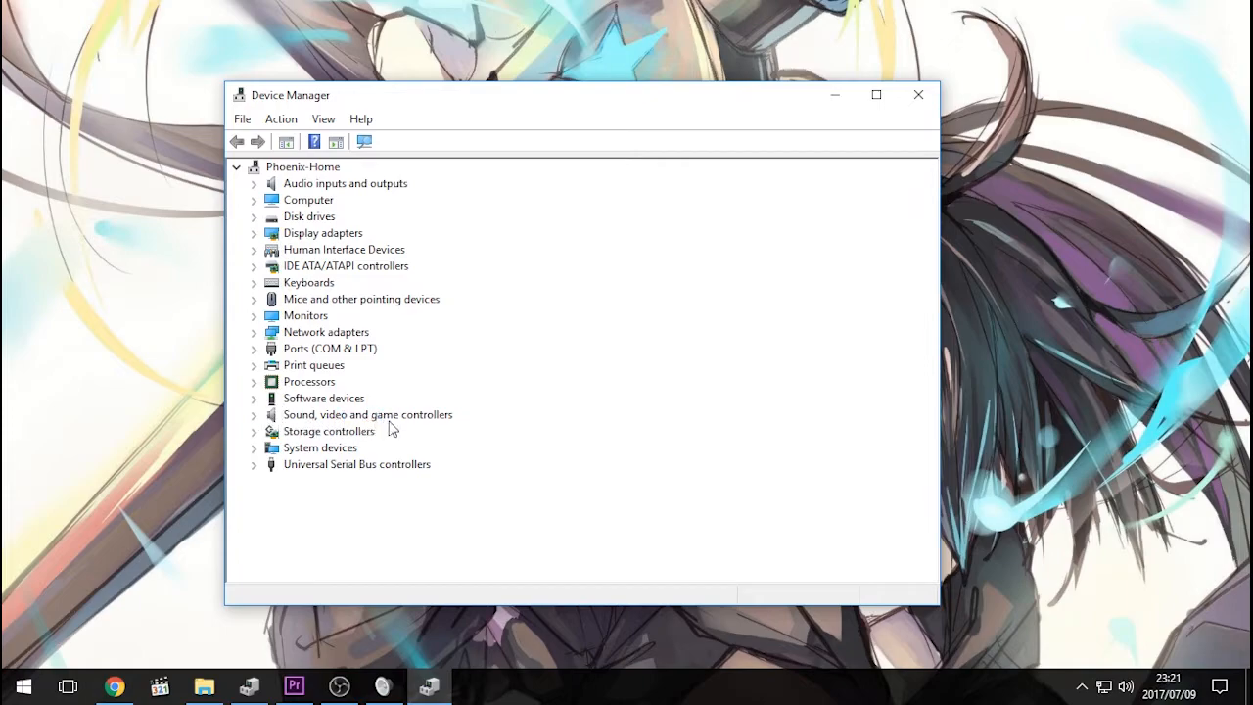
# - Start a driver update for Realtek High Definition Audio under Sound, video and game controllers
pyautogui.click(254, 415)
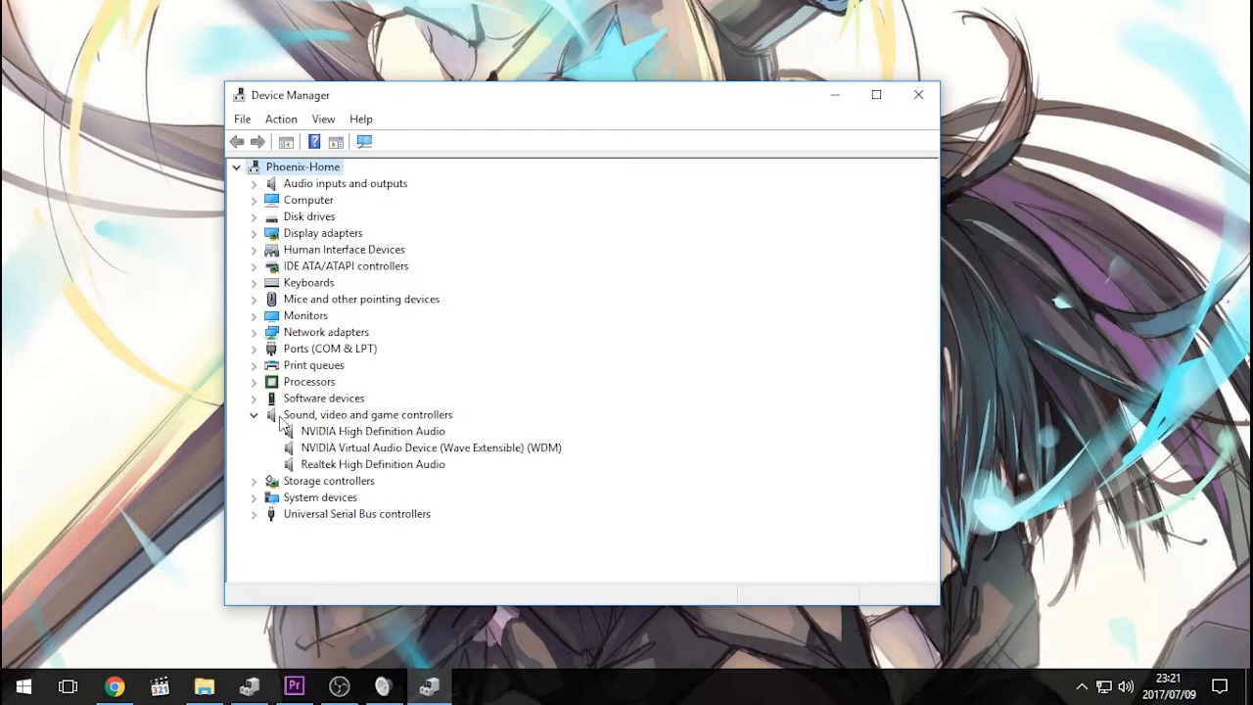
pyautogui.click(355, 466)
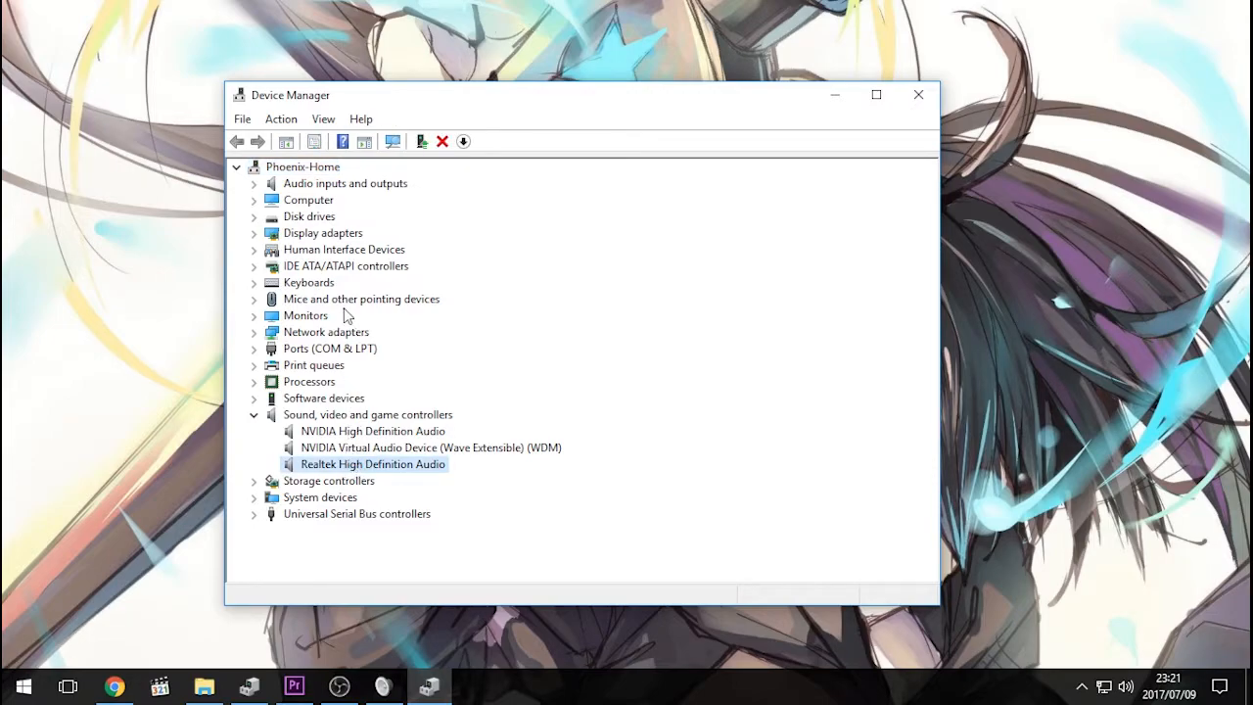
pyautogui.rightClick(333, 471)
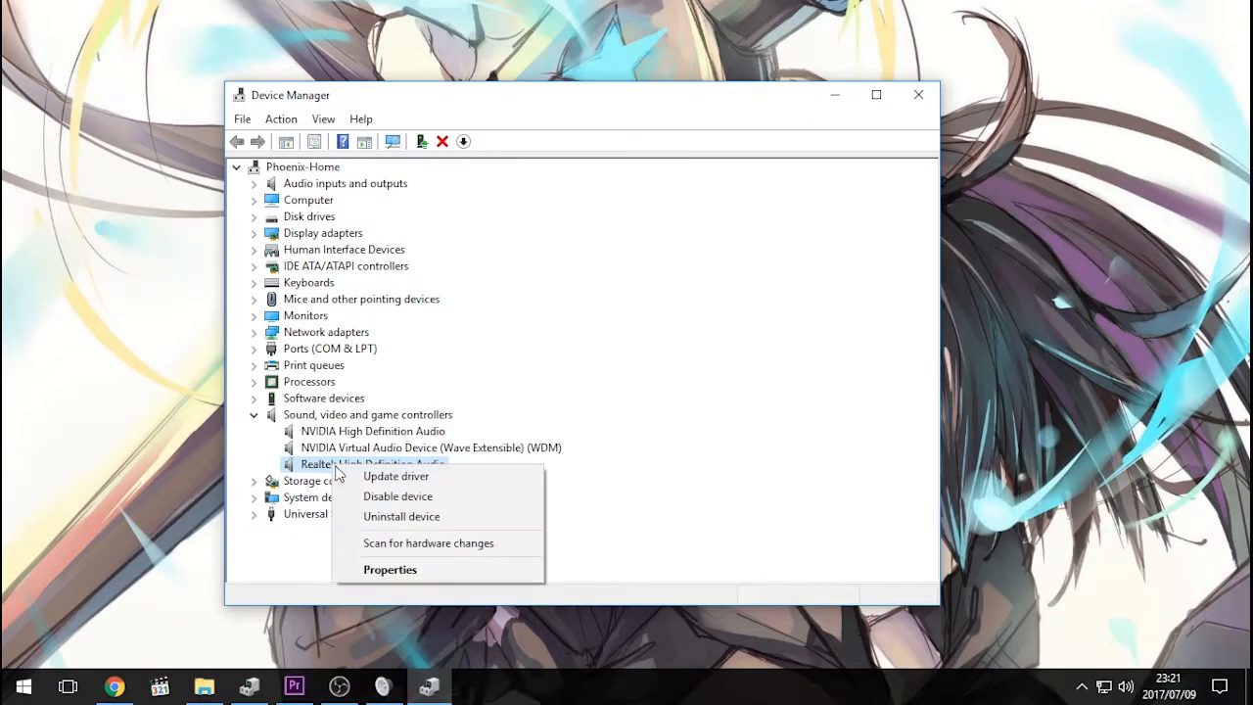
pyautogui.click(411, 477)
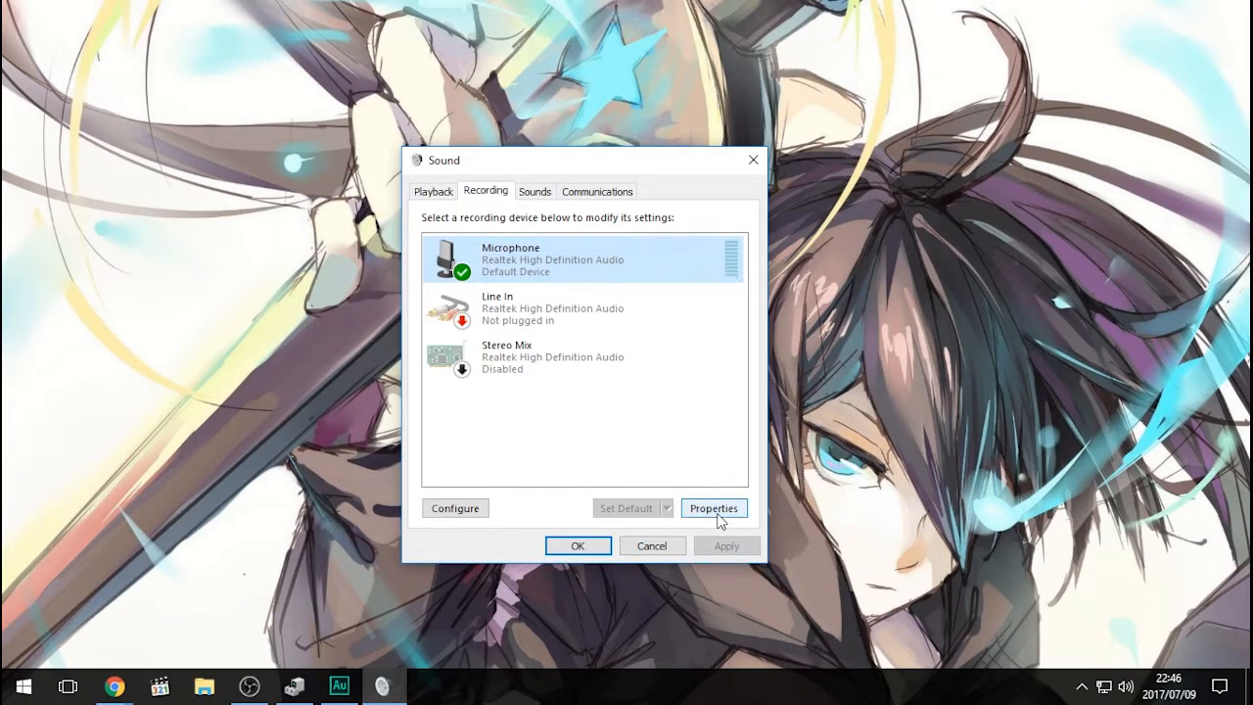
# - Open the properties of the default Microphone recording device and check its Listen settings and the system speaker volume
pyautogui.click(718, 518)
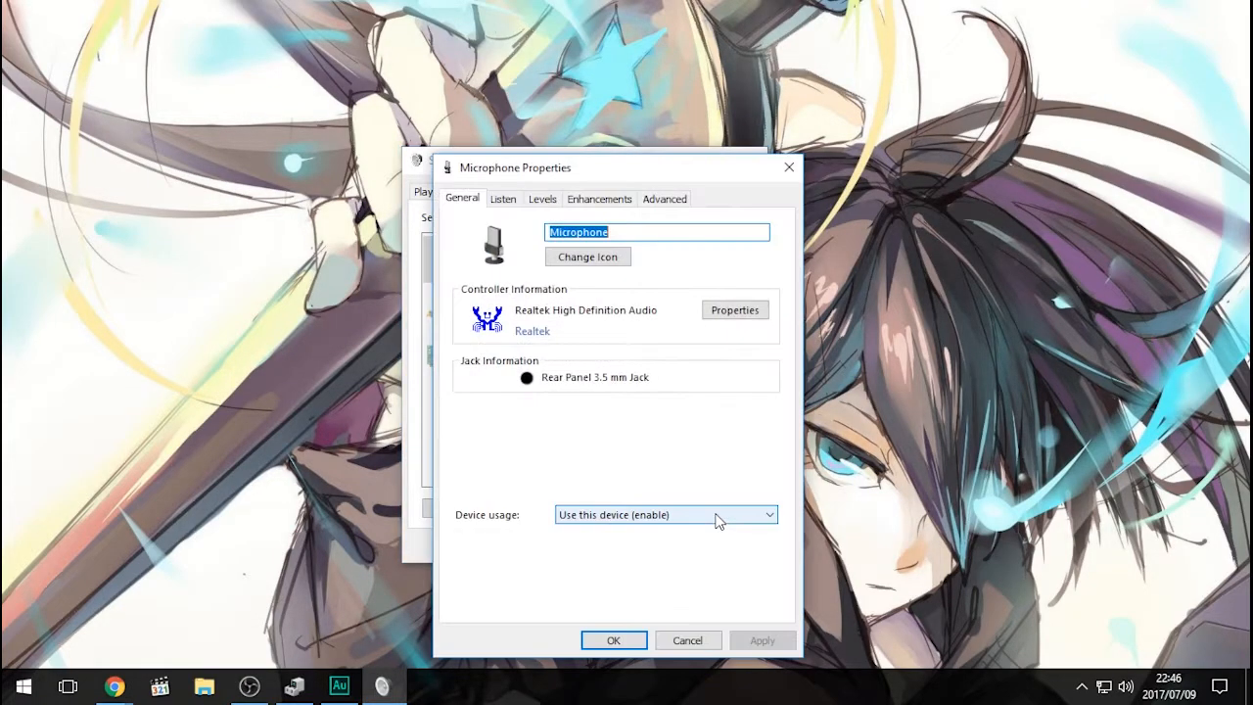
pyautogui.moveTo(546, 174); pyautogui.dragTo(536, 121)
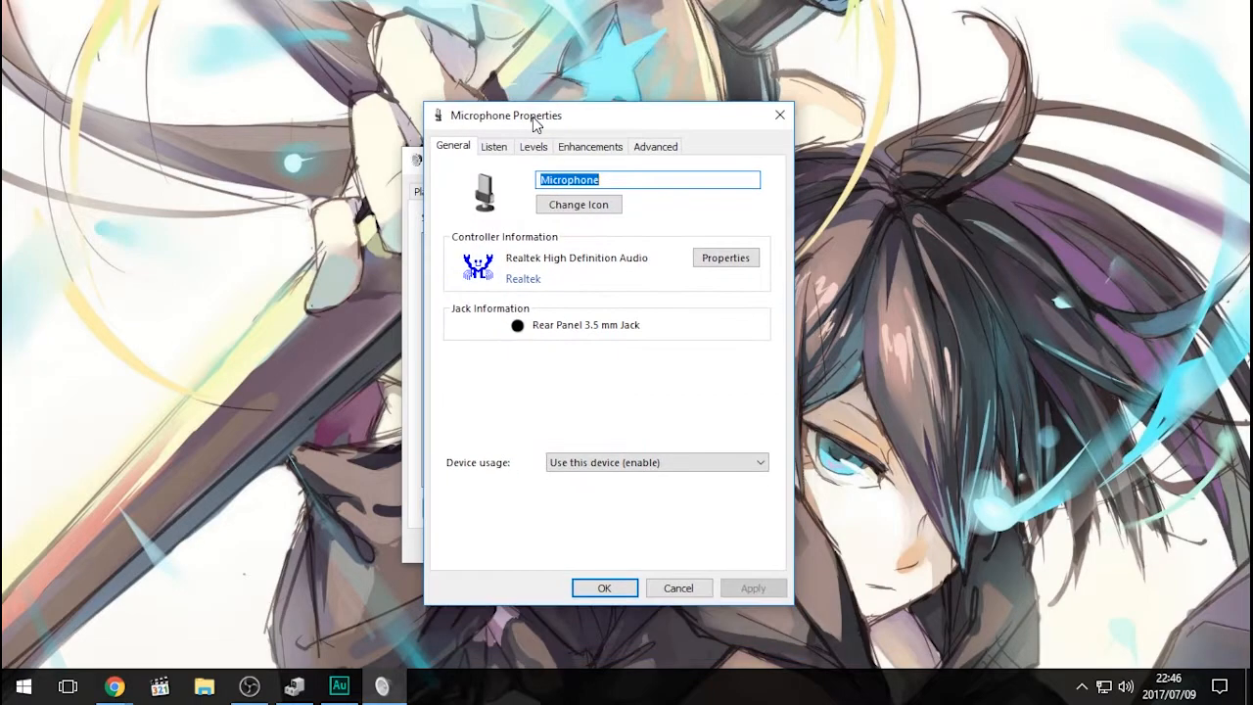
pyautogui.click(493, 147)
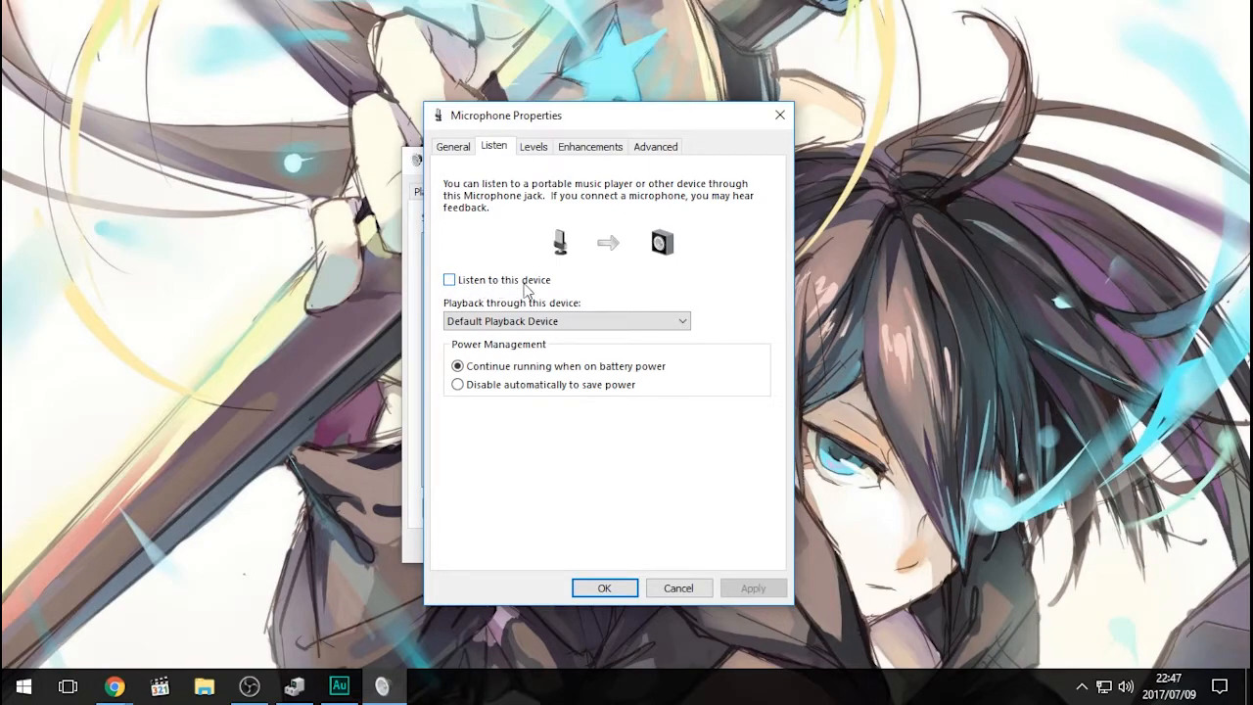
pyautogui.click(1126, 687)
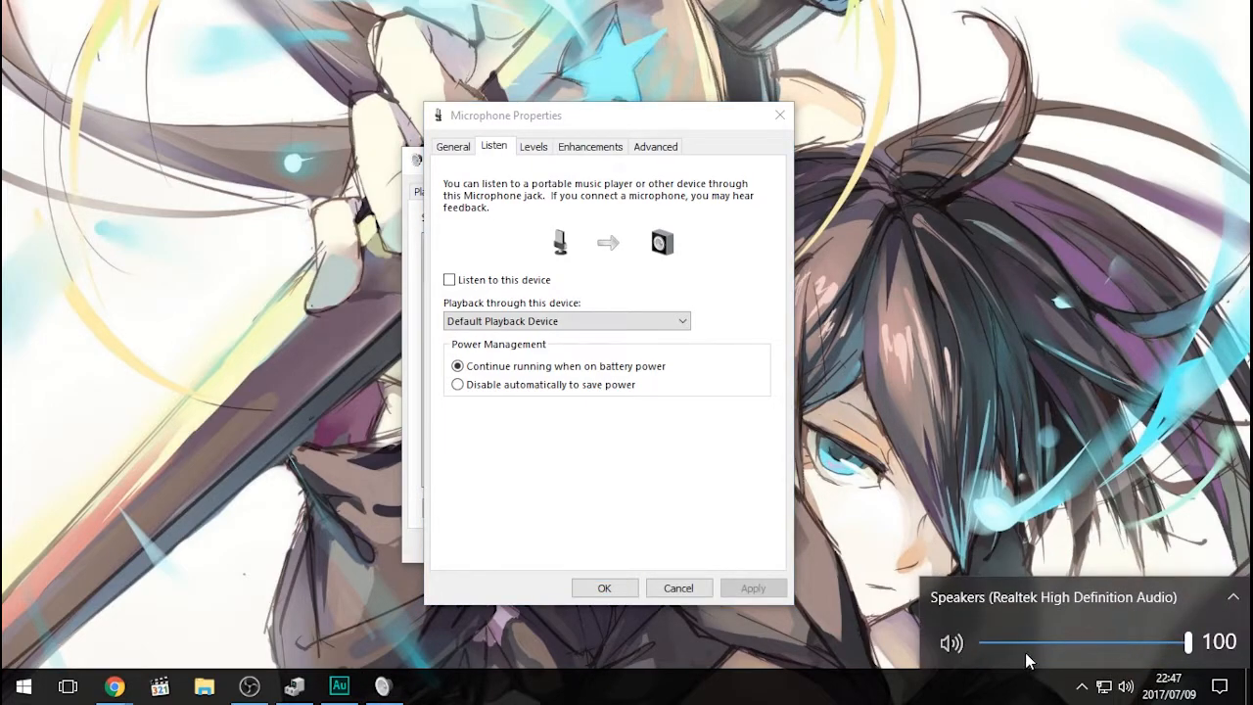
pyautogui.click(961, 450)
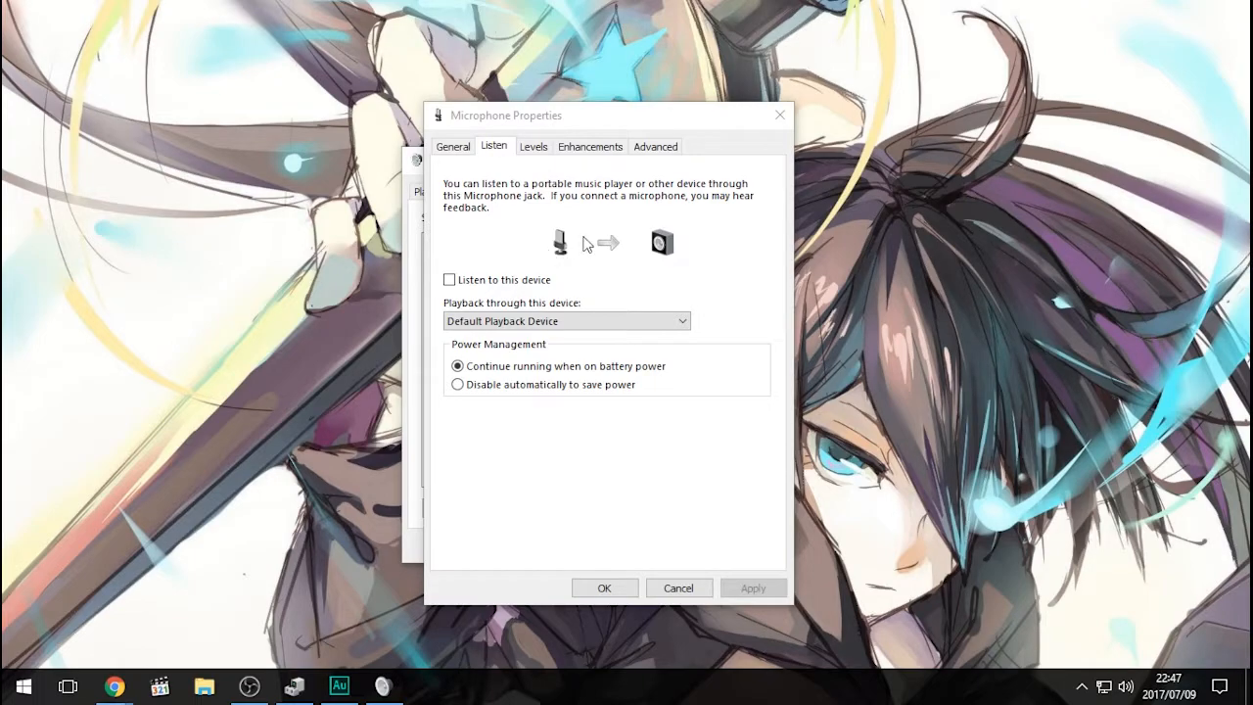
# - Try Noise Suppression in the microphone's enhancements and switch it off again
pyautogui.click(598, 152)
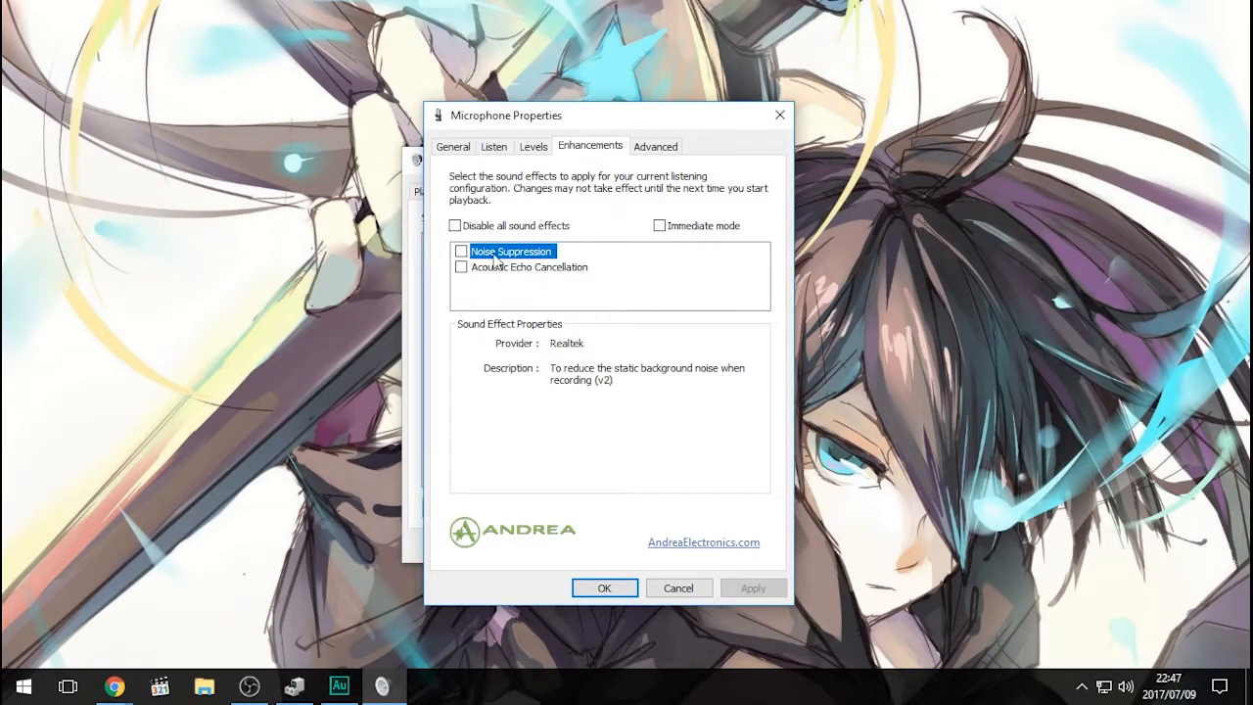
pyautogui.click(461, 252)
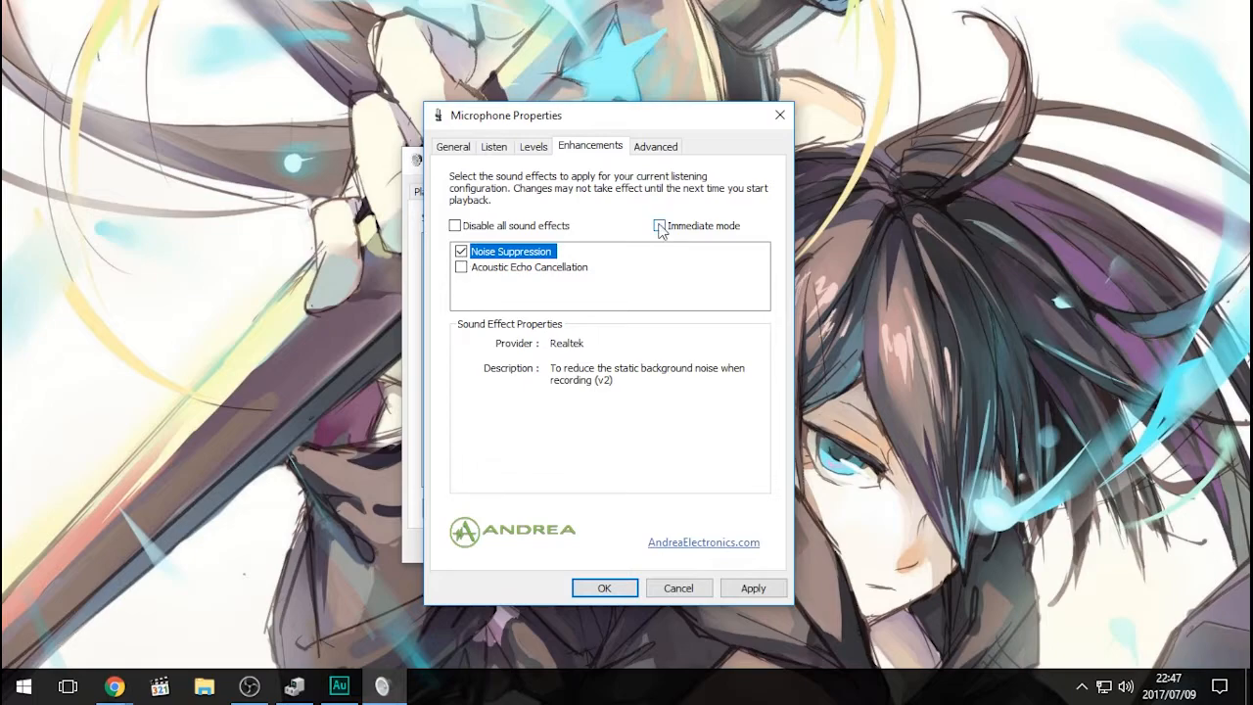
pyautogui.click(461, 253)
pyautogui.moveTo(592, 111); pyautogui.dragTo(662, 114)
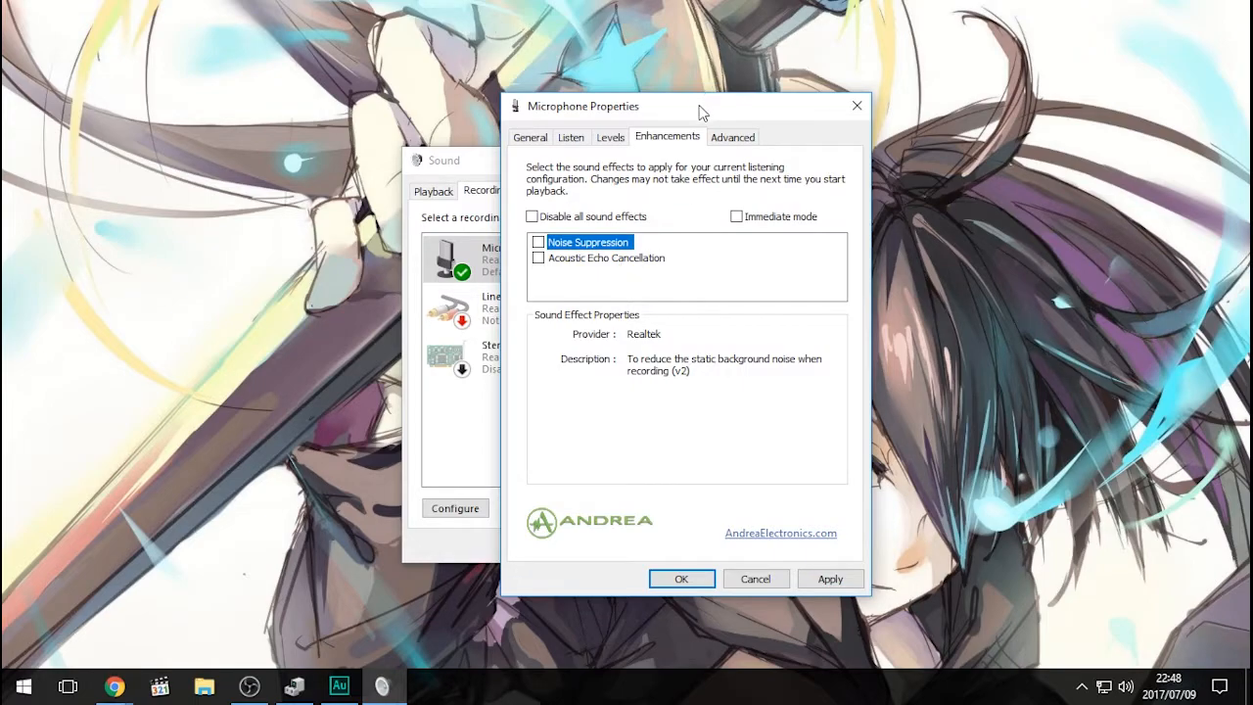
pyautogui.moveTo(701, 112); pyautogui.dragTo(642, 107)
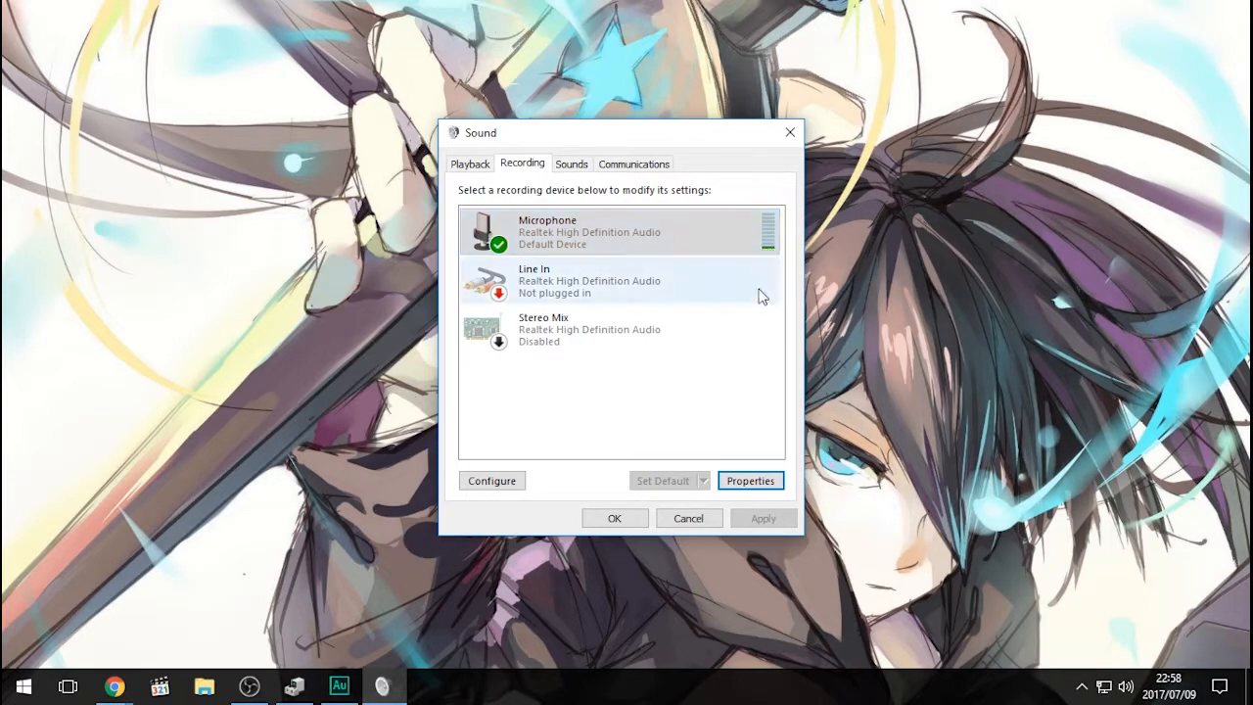
# - Reopen the microphone's properties, review its Listen and Levels settings, and close the properties dialog
pyautogui.click(750, 480)
pyautogui.moveTo(657, 168); pyautogui.dragTo(686, 103)
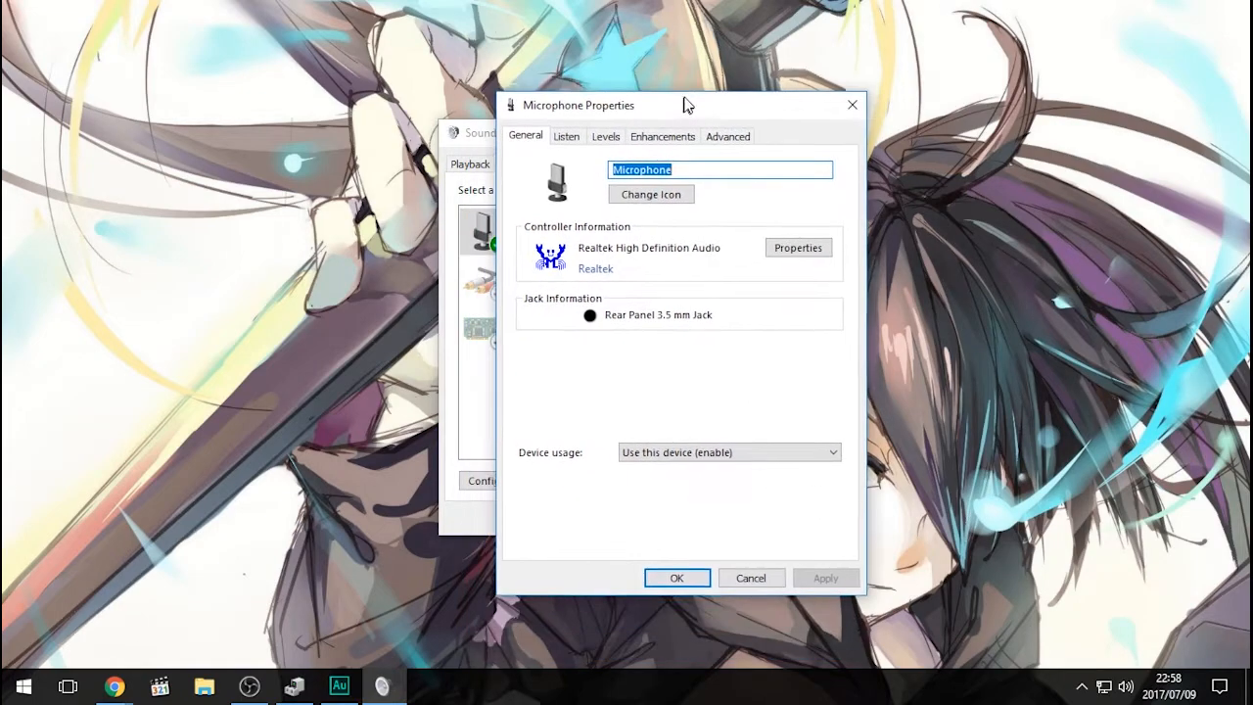
pyautogui.click(572, 134)
pyautogui.click(593, 135)
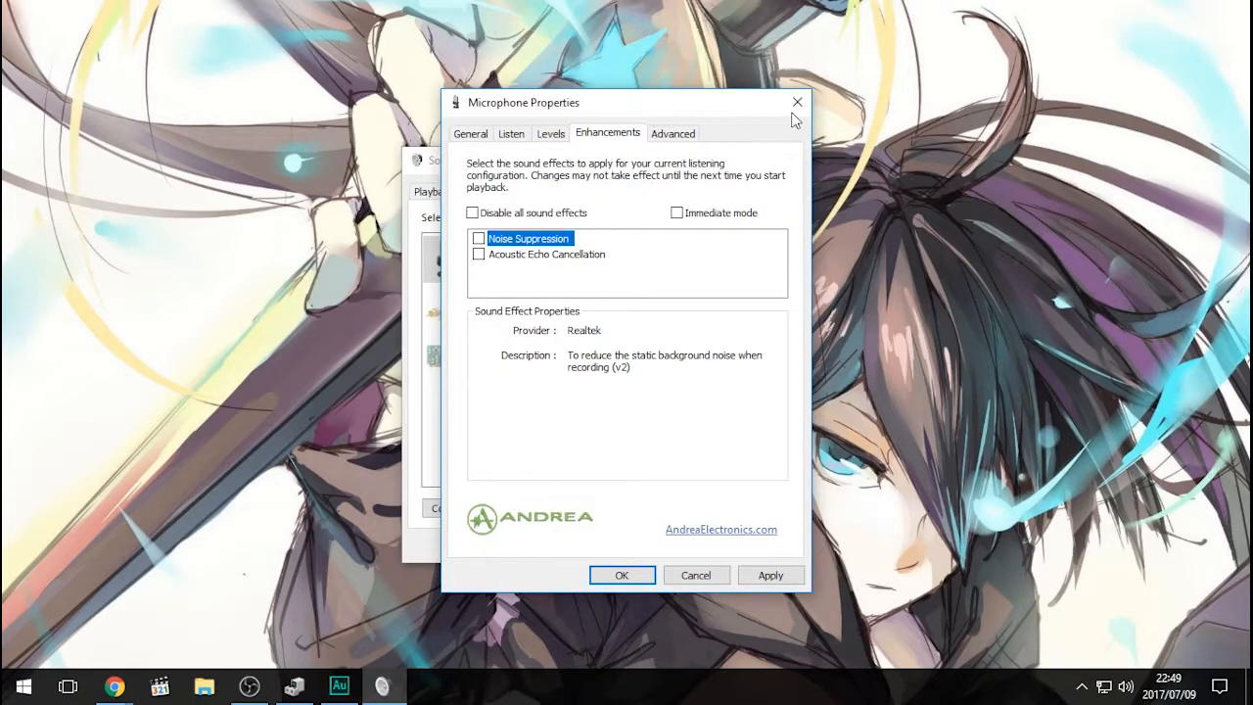
pyautogui.moveTo(692, 115); pyautogui.dragTo(602, 137)
pyautogui.click(686, 122)
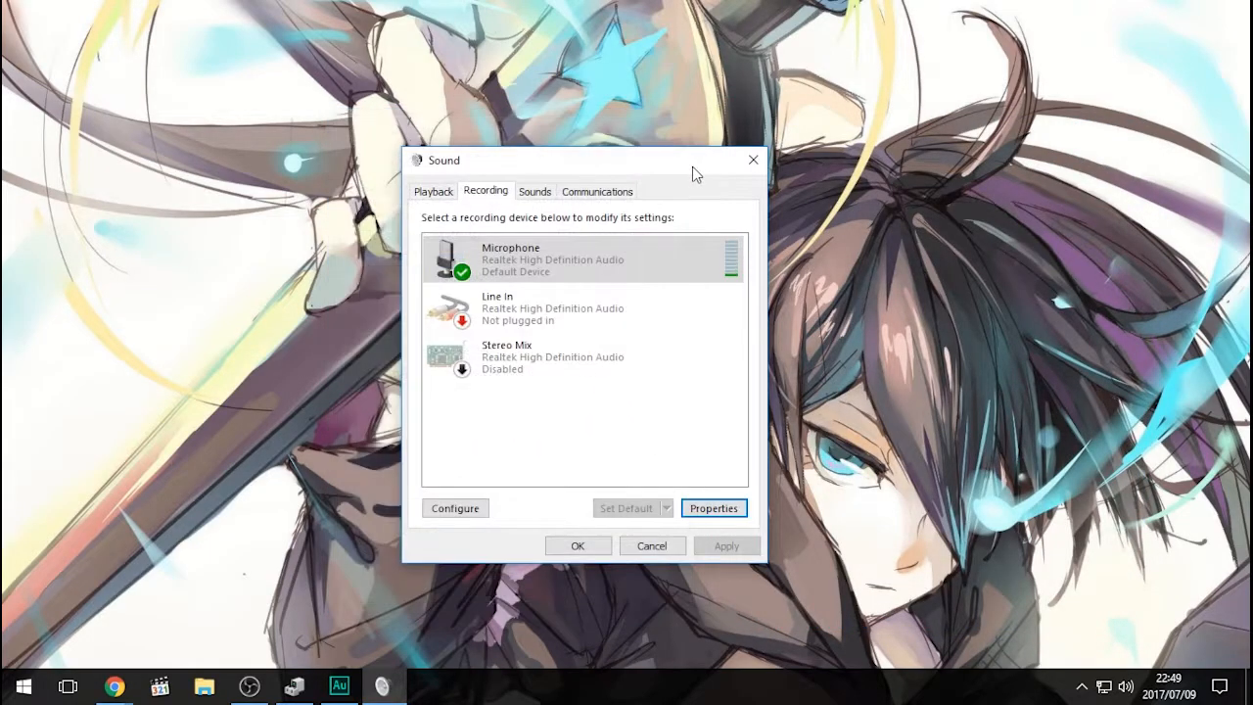
# - Switch to Adobe Audition and record a voice sample of about 7.6 seconds in the empty untitled file
pyautogui.click(338, 689)
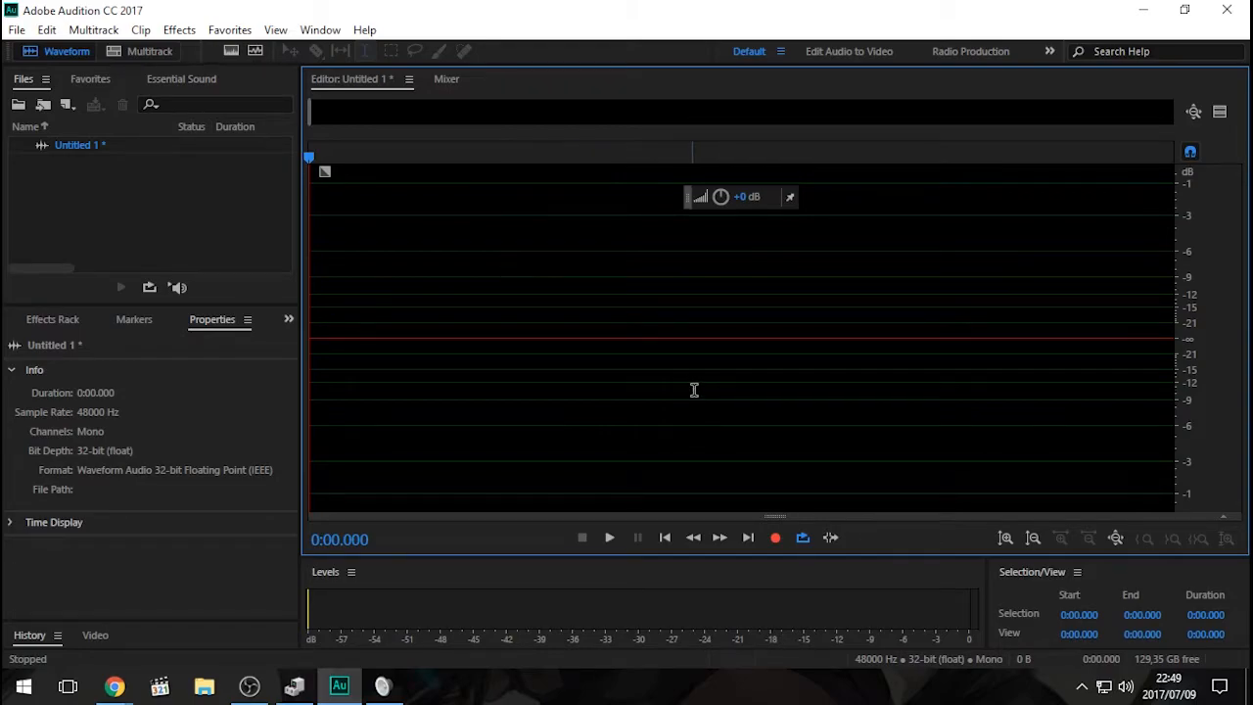
pyautogui.click(775, 538)
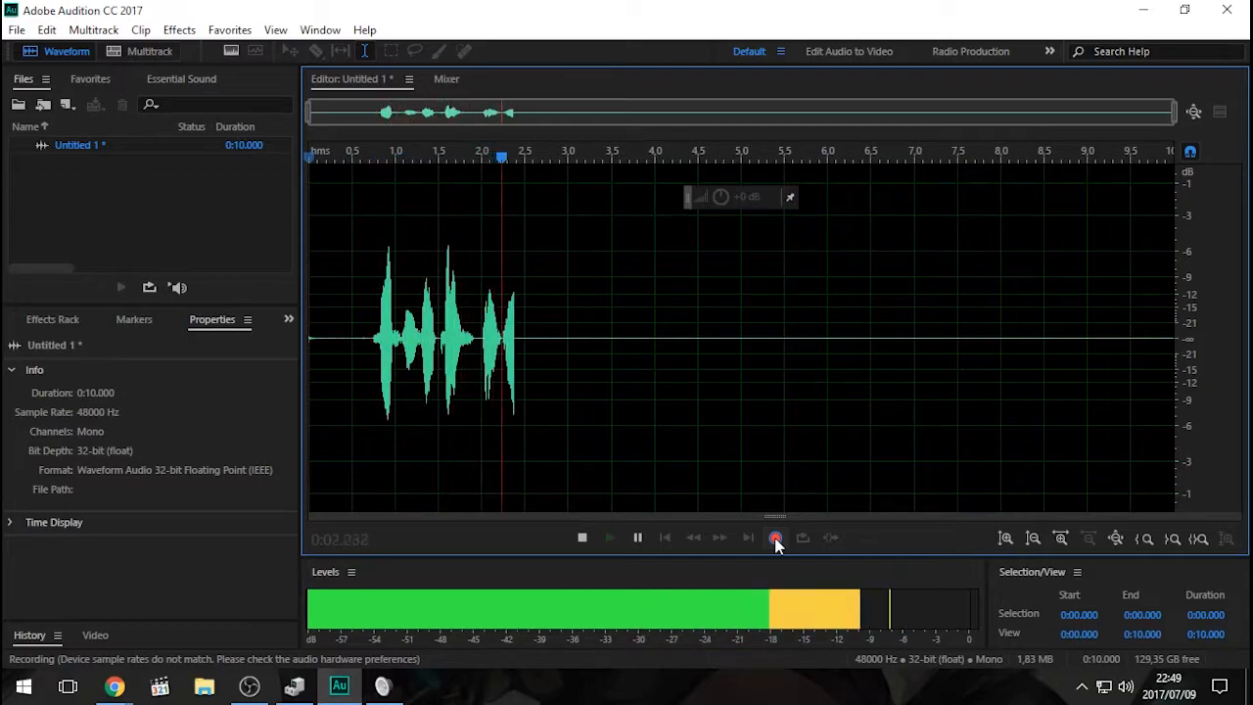
pyautogui.click(584, 539)
# - Examine the silent stretches before and after the speech in the recorded waveform
pyautogui.click(908, 320)
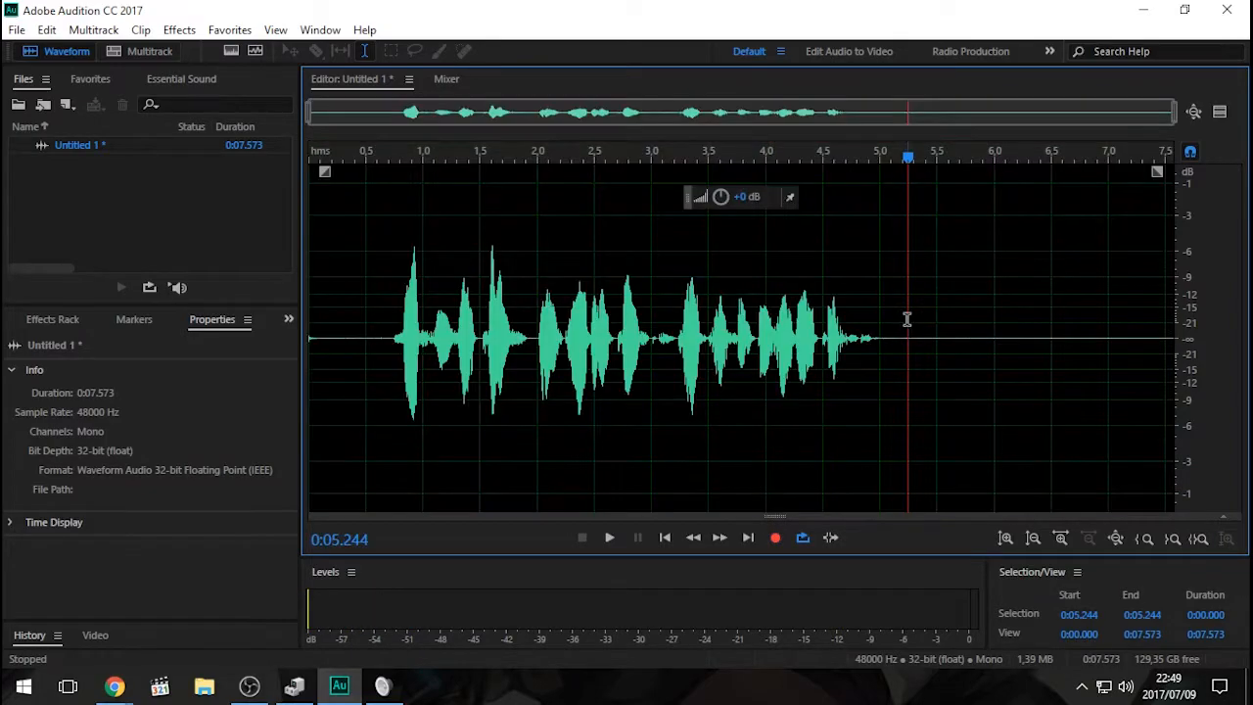
pyautogui.moveTo(881, 321); pyautogui.dragTo(911, 325)
pyautogui.click(928, 396)
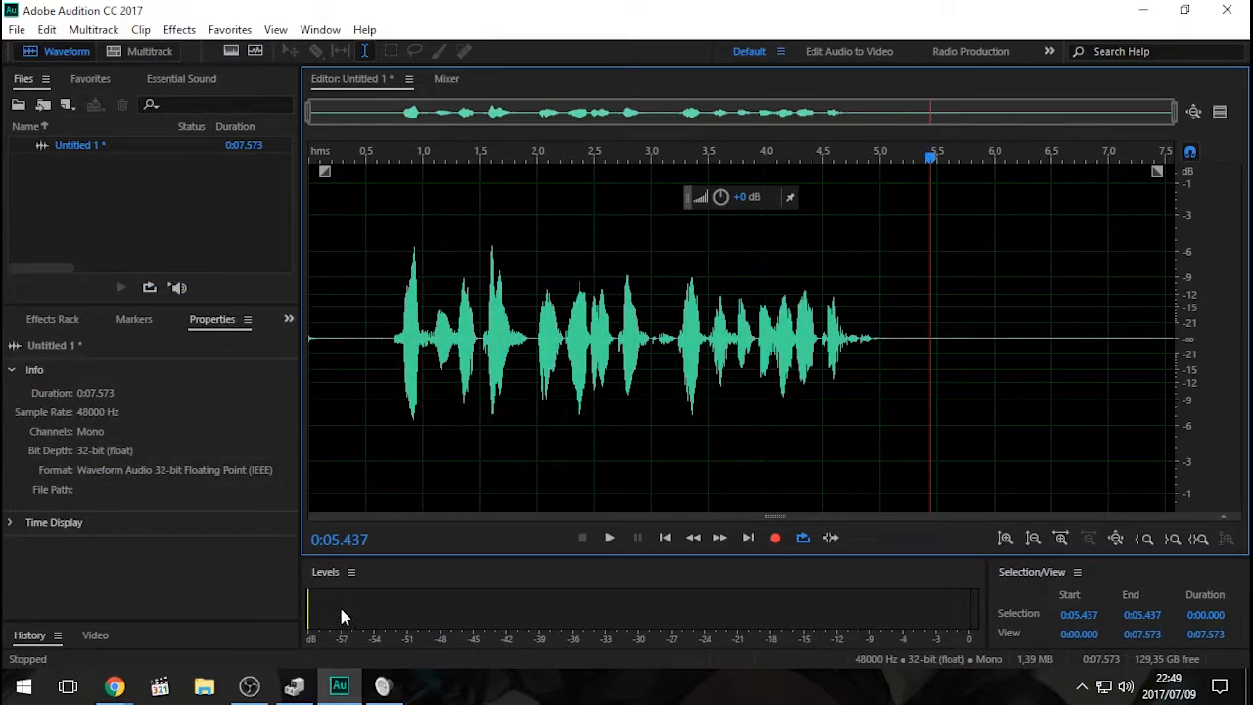
pyautogui.click(883, 340)
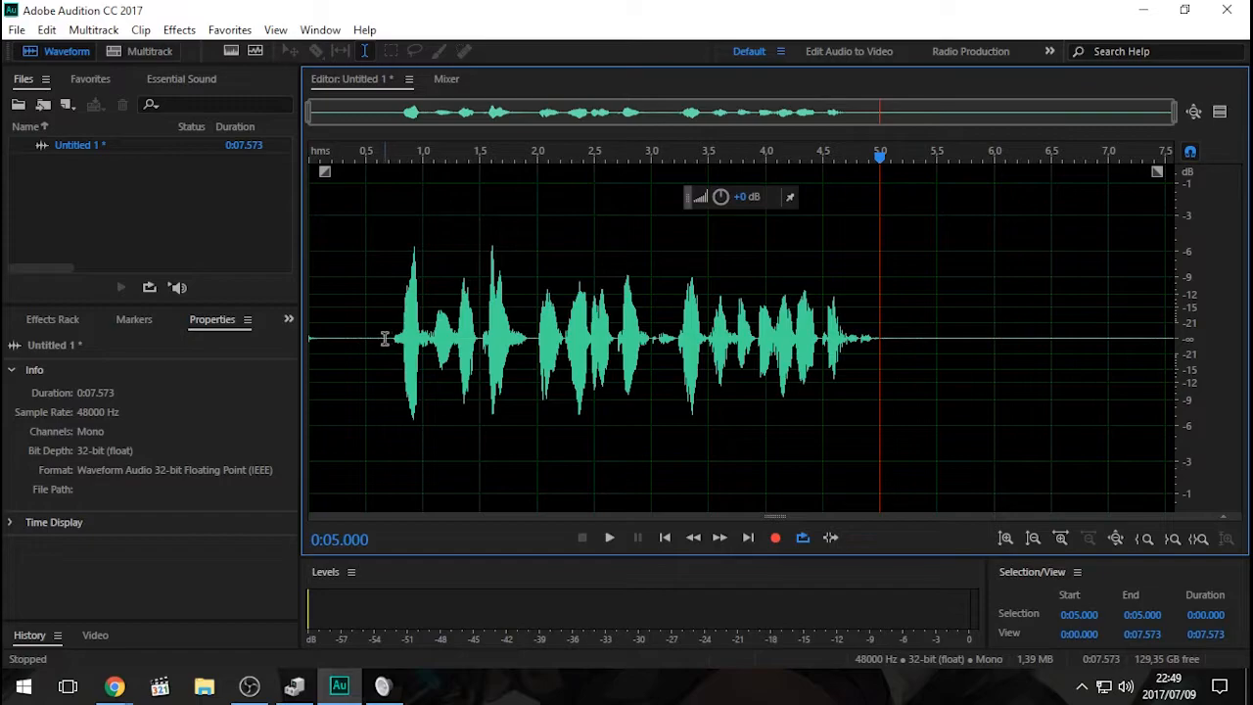
pyautogui.moveTo(383, 338); pyautogui.dragTo(313, 340)
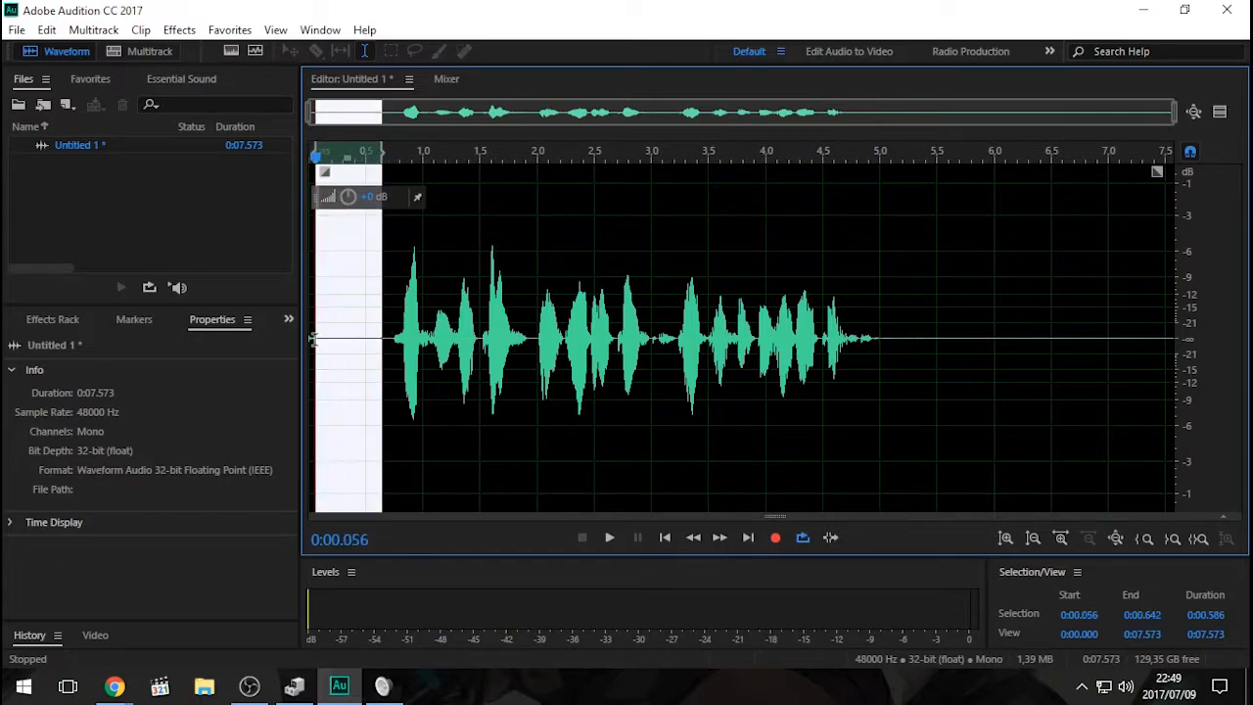
pyautogui.click(945, 410)
pyautogui.moveTo(887, 336); pyautogui.dragTo(980, 333)
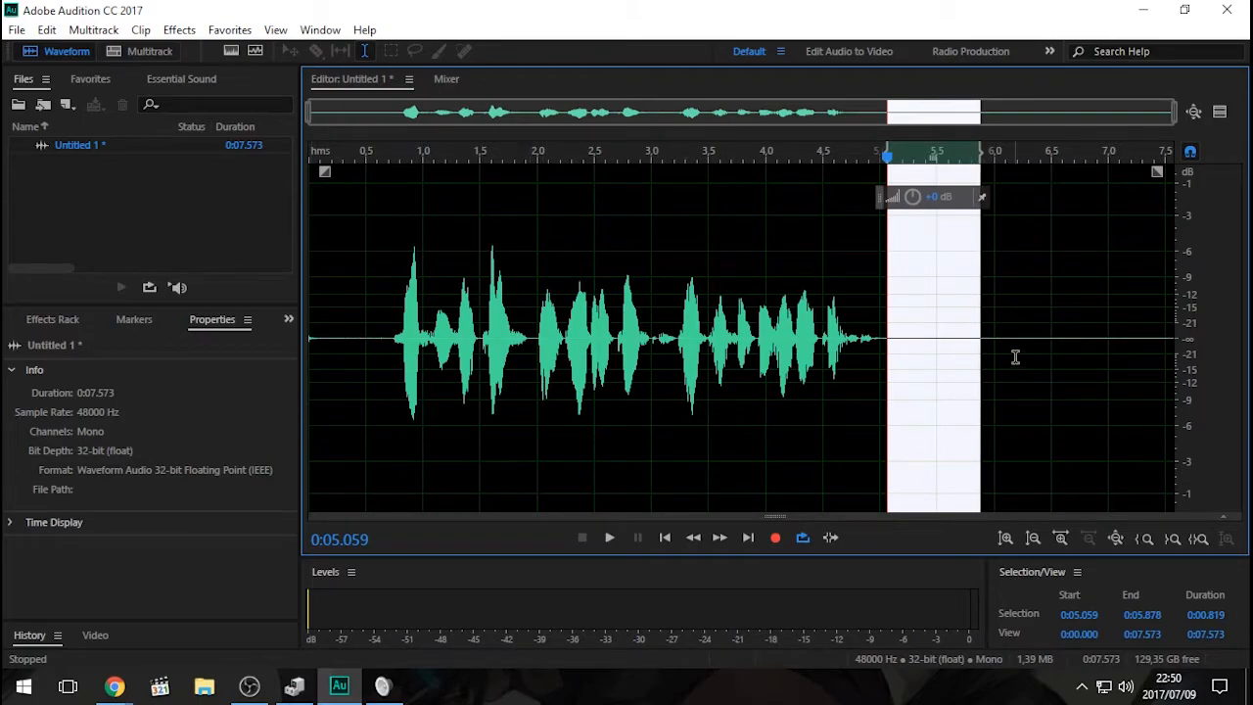
# - Select the silence from about 0.07 to 0.73 seconds and capture it as the noise print in the Noise Reduction effect
pyautogui.moveTo(392, 336); pyautogui.dragTo(316, 351)
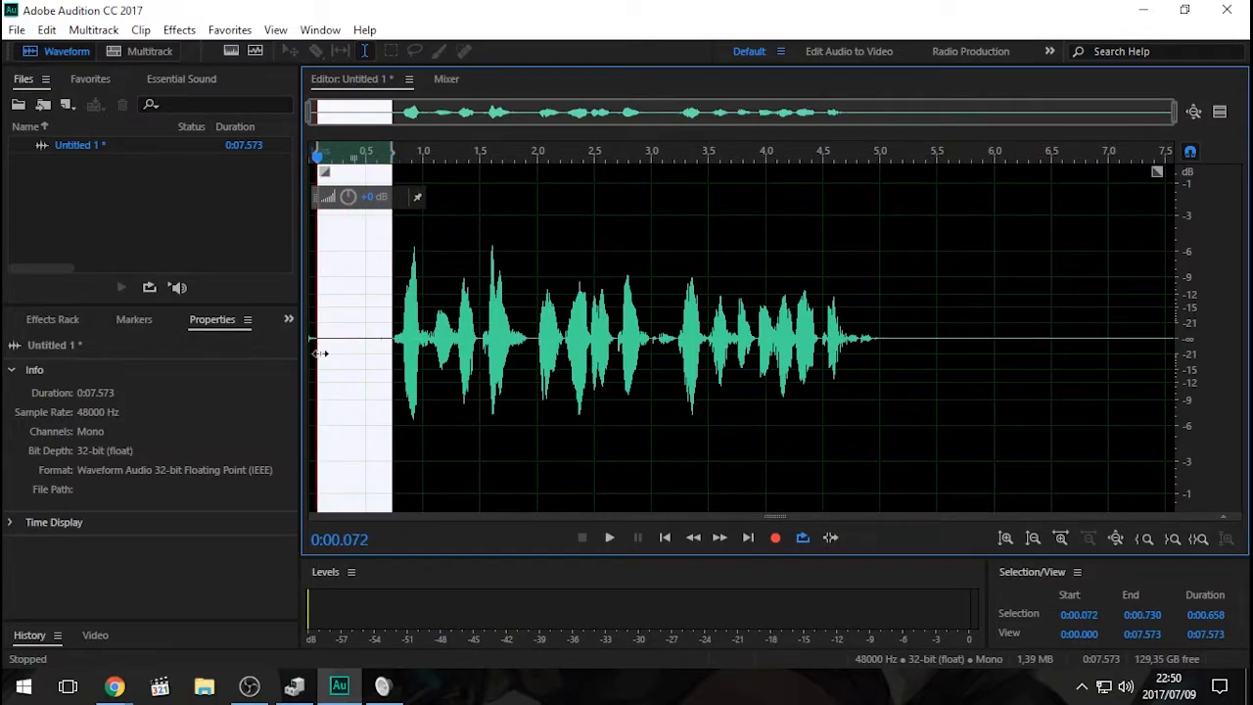
pyautogui.click(181, 30)
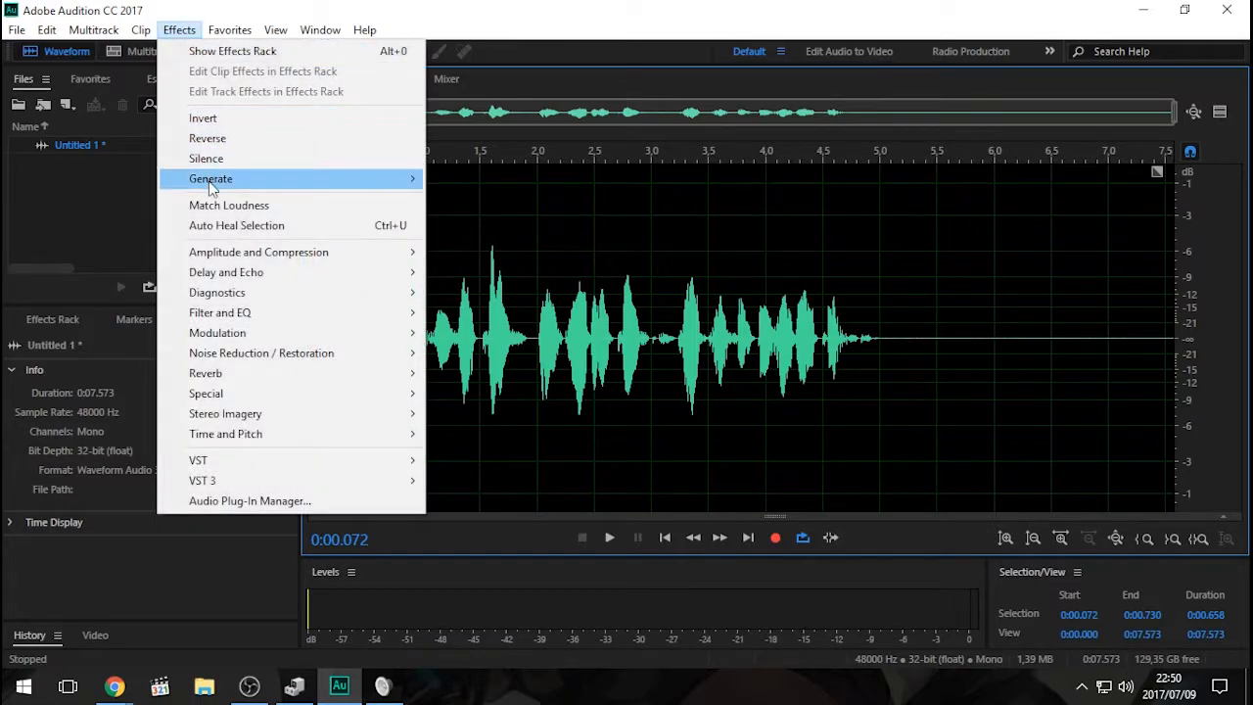
pyautogui.moveTo(283, 350)
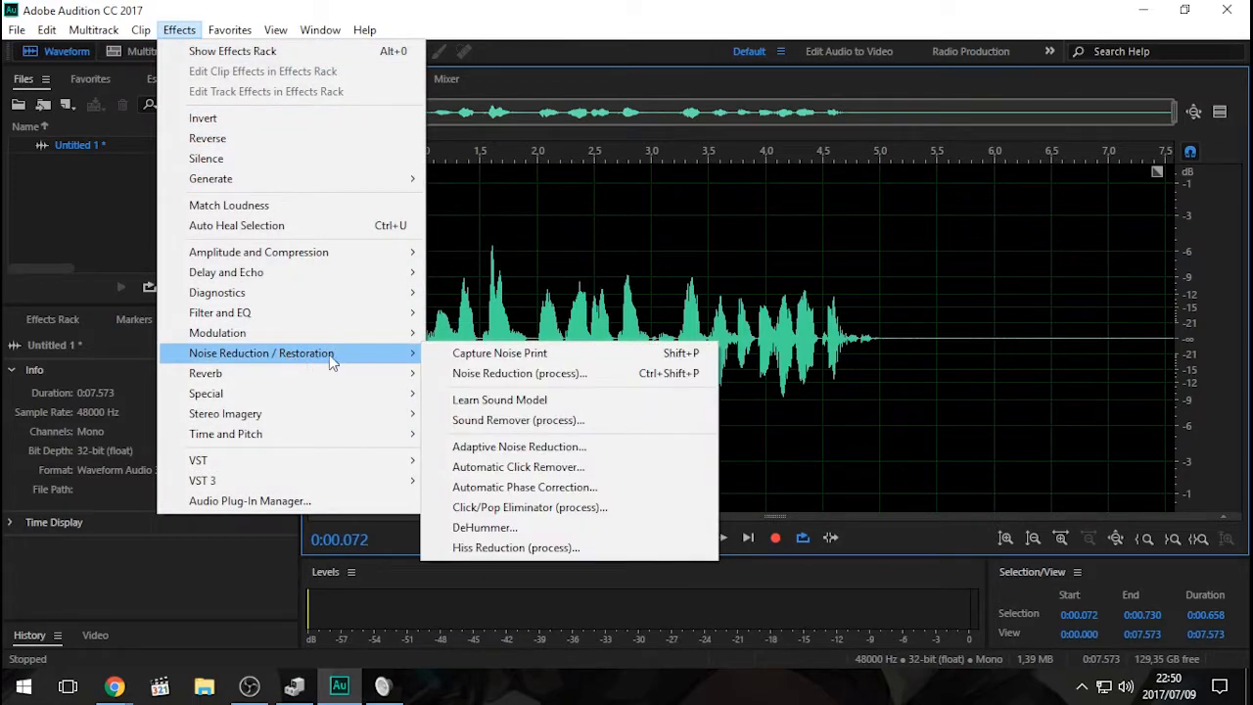
pyautogui.click(549, 375)
pyautogui.moveTo(378, 17); pyautogui.dragTo(653, 457)
pyautogui.click(278, 117)
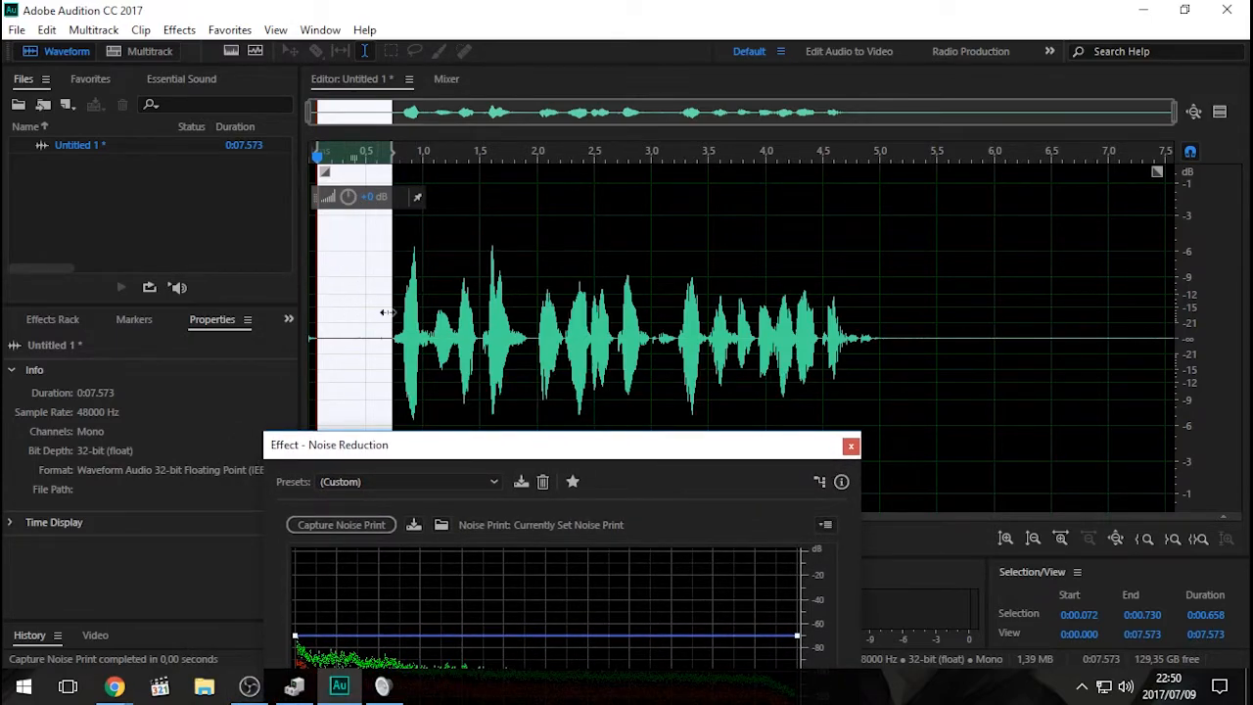
# - Extend the Noise Reduction effect to the entire file and reposition its dialog so all its settings can be seen
pyautogui.moveTo(517, 450); pyautogui.dragTo(514, 76)
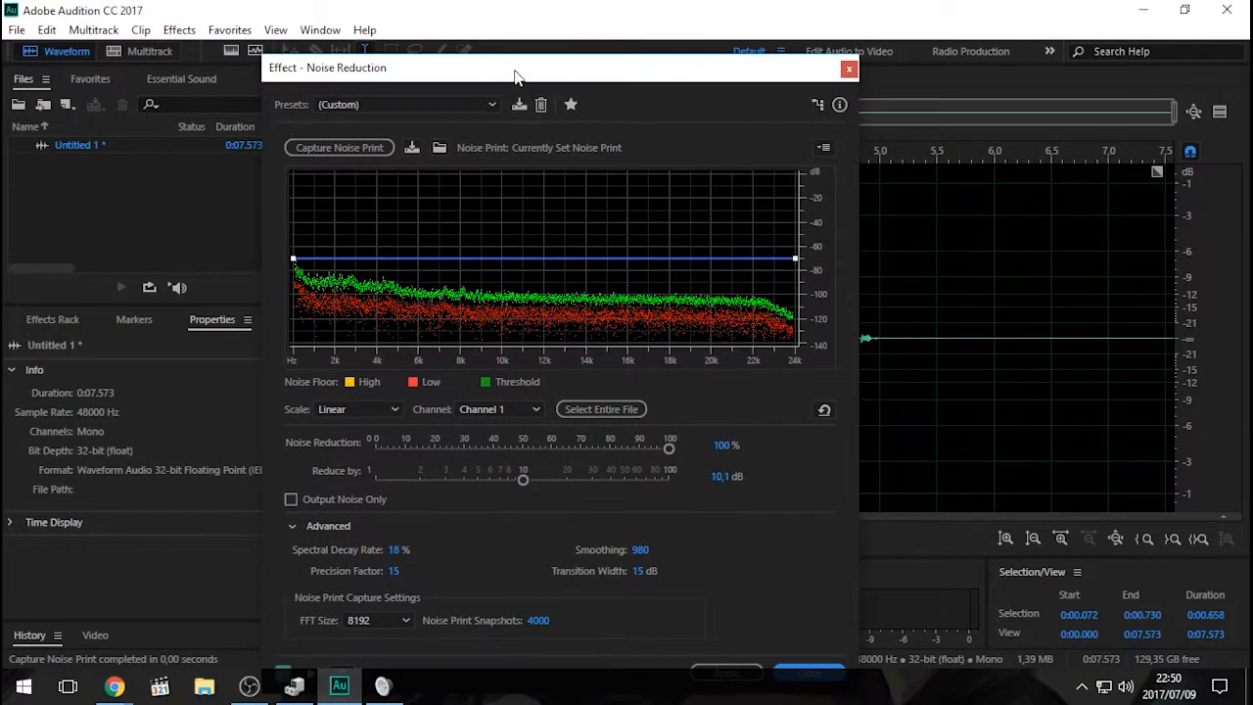
pyautogui.click(613, 411)
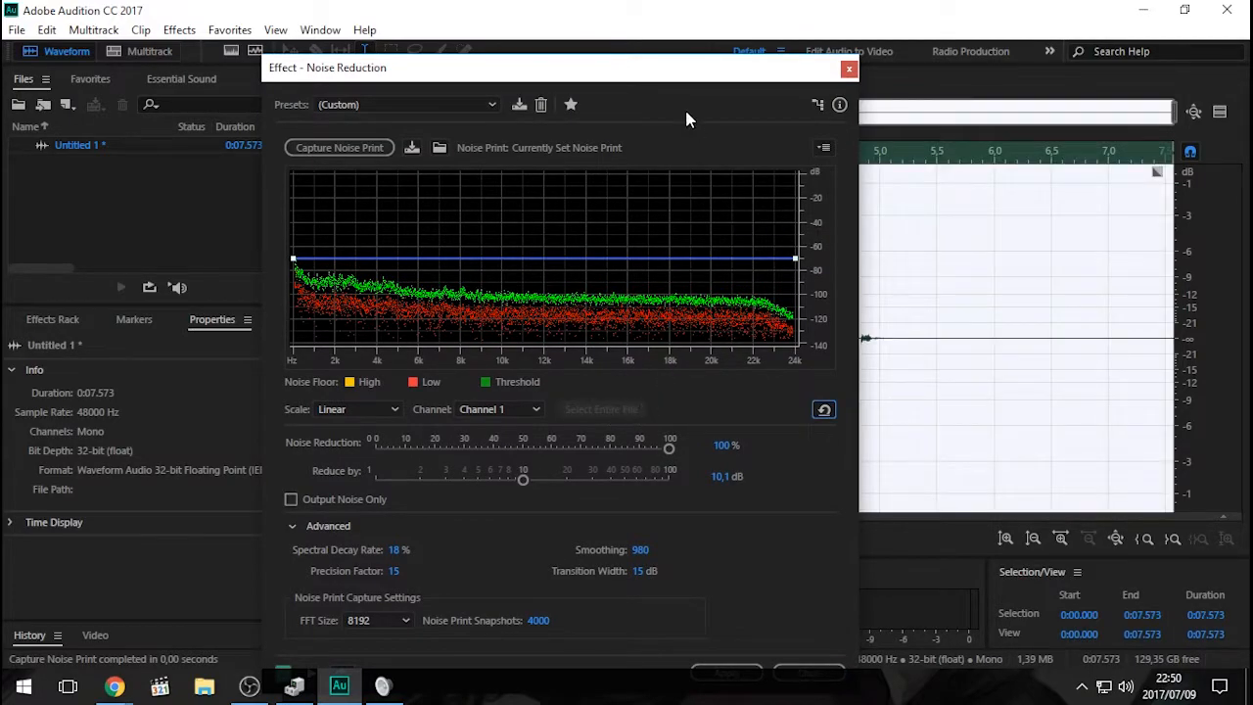
pyautogui.moveTo(653, 72); pyautogui.dragTo(572, 22)
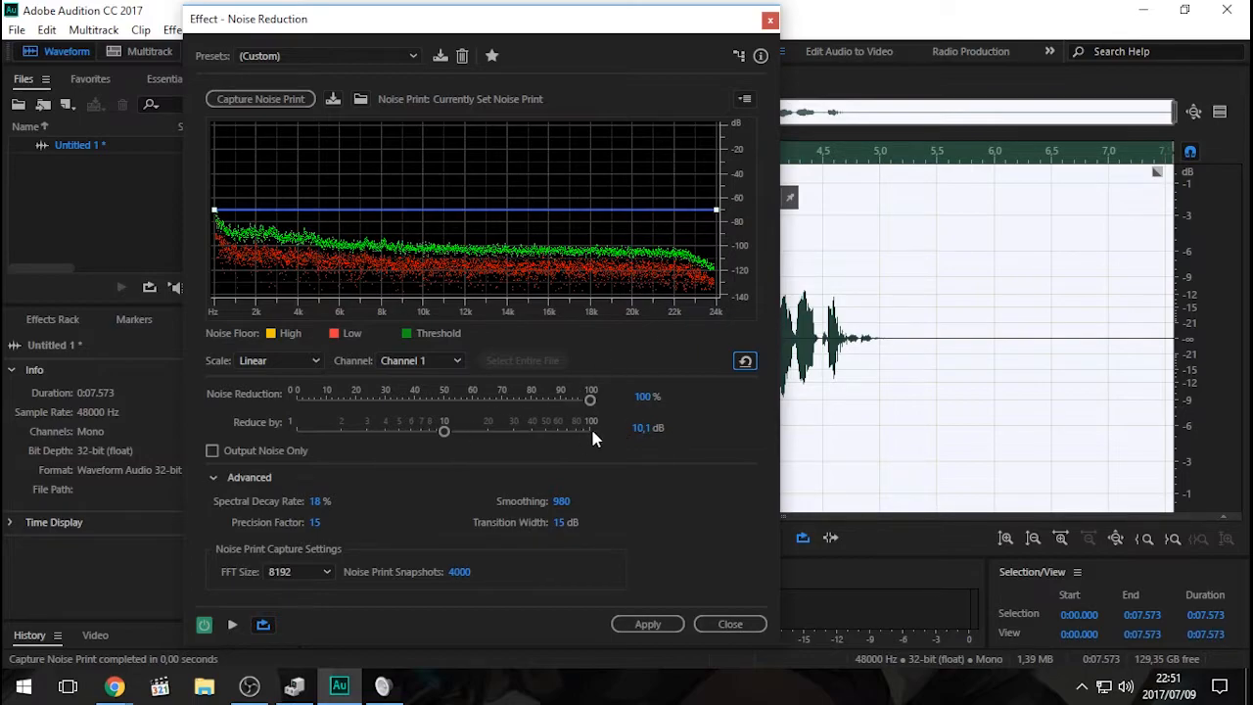
pyautogui.moveTo(528, 28); pyautogui.dragTo(528, 13)
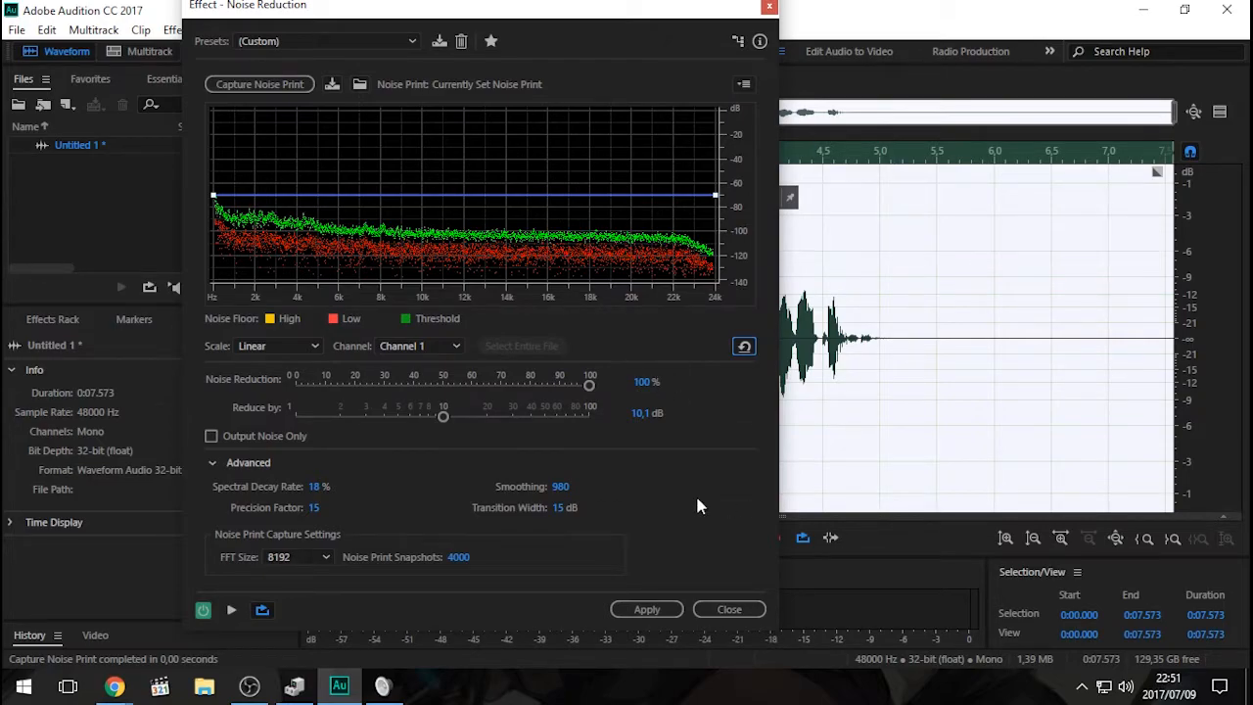
# - Switch to the Windows Sound settings and review the microphone's Listen, Levels and Enhancements properties
pyautogui.click(383, 687)
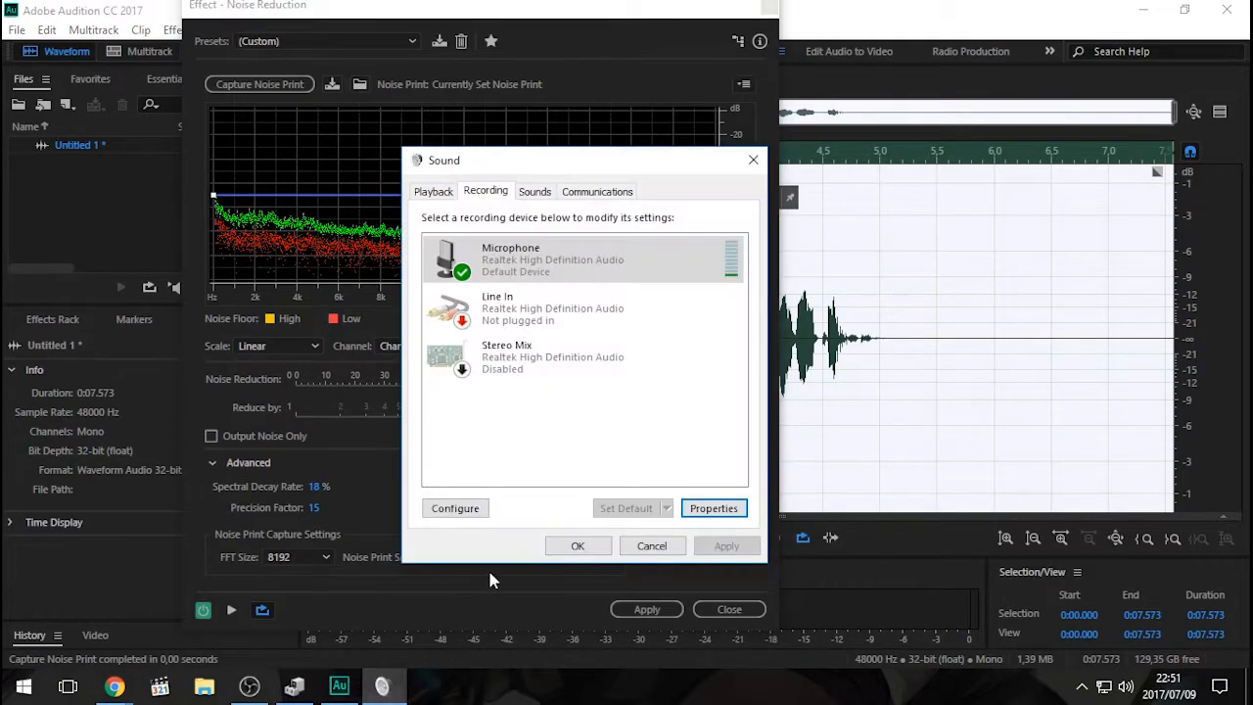
pyautogui.click(723, 511)
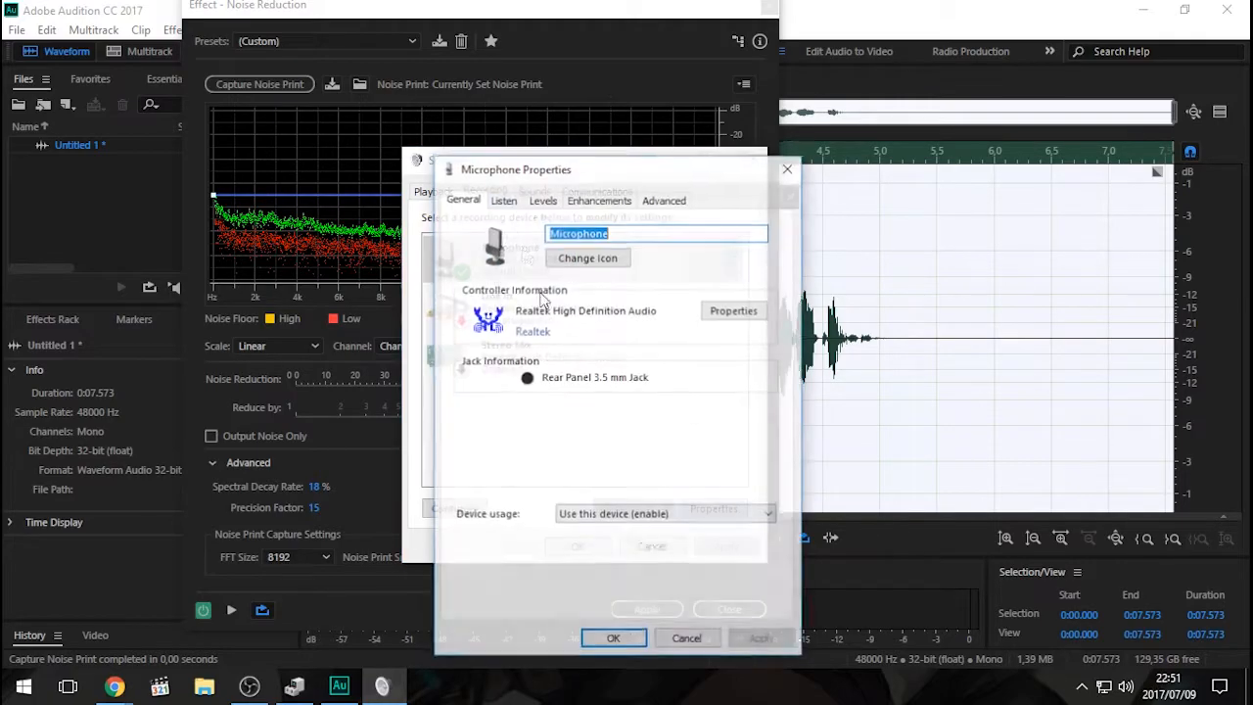
pyautogui.moveTo(557, 182); pyautogui.dragTo(567, 143)
pyautogui.click(518, 162)
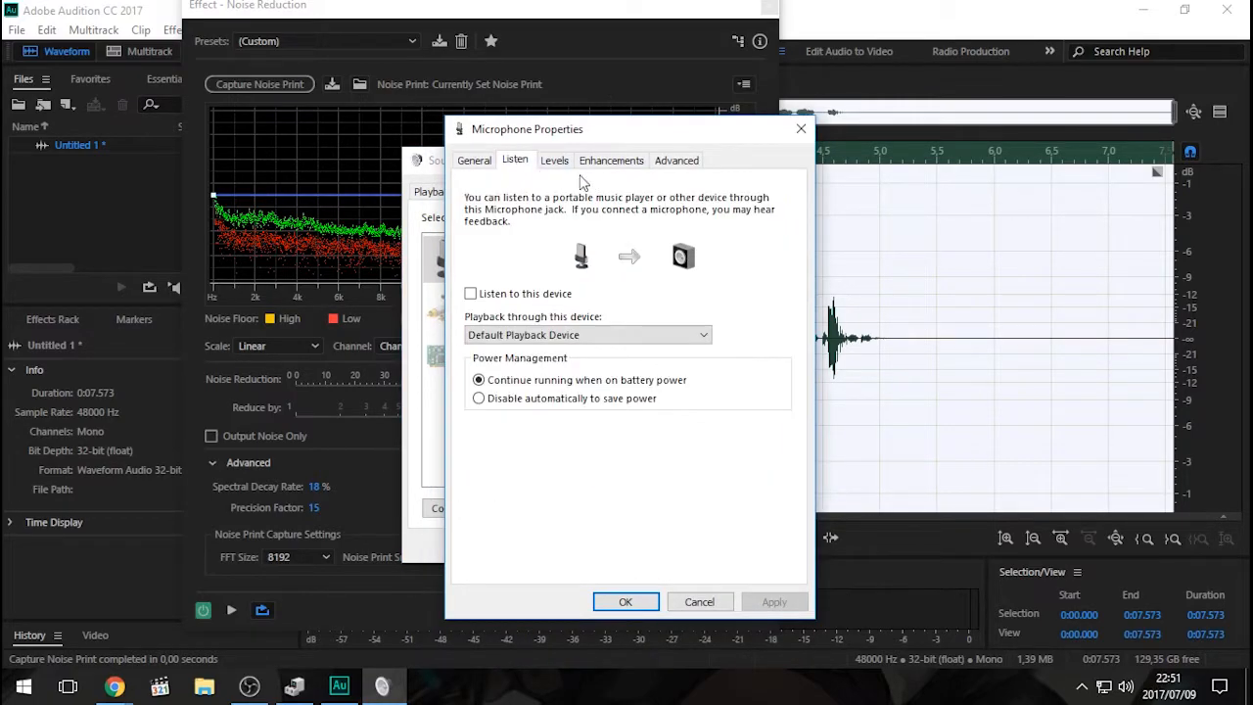
pyautogui.click(556, 164)
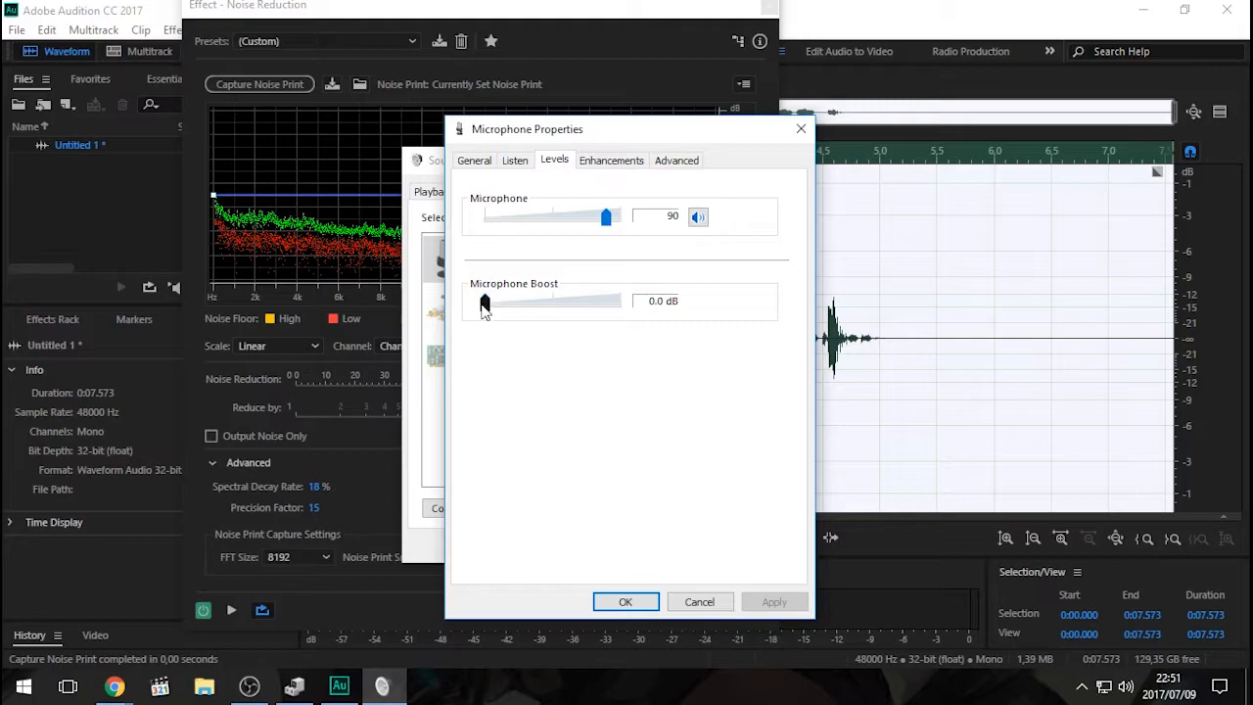
pyautogui.click(609, 162)
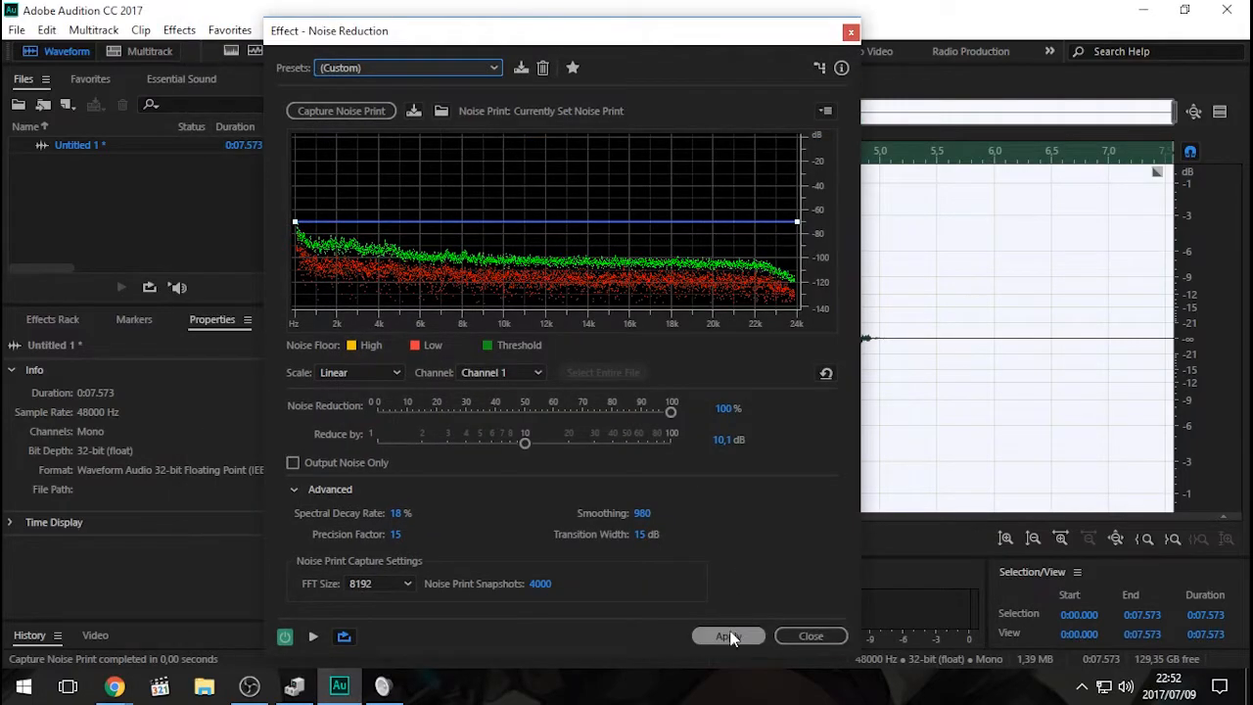
# - Return to Adobe Audition, apply Noise Reduction to the entire recording, and inspect the waveform just before the first word
pyautogui.click(729, 637)
pyautogui.click(444, 441)
pyautogui.click(372, 328)
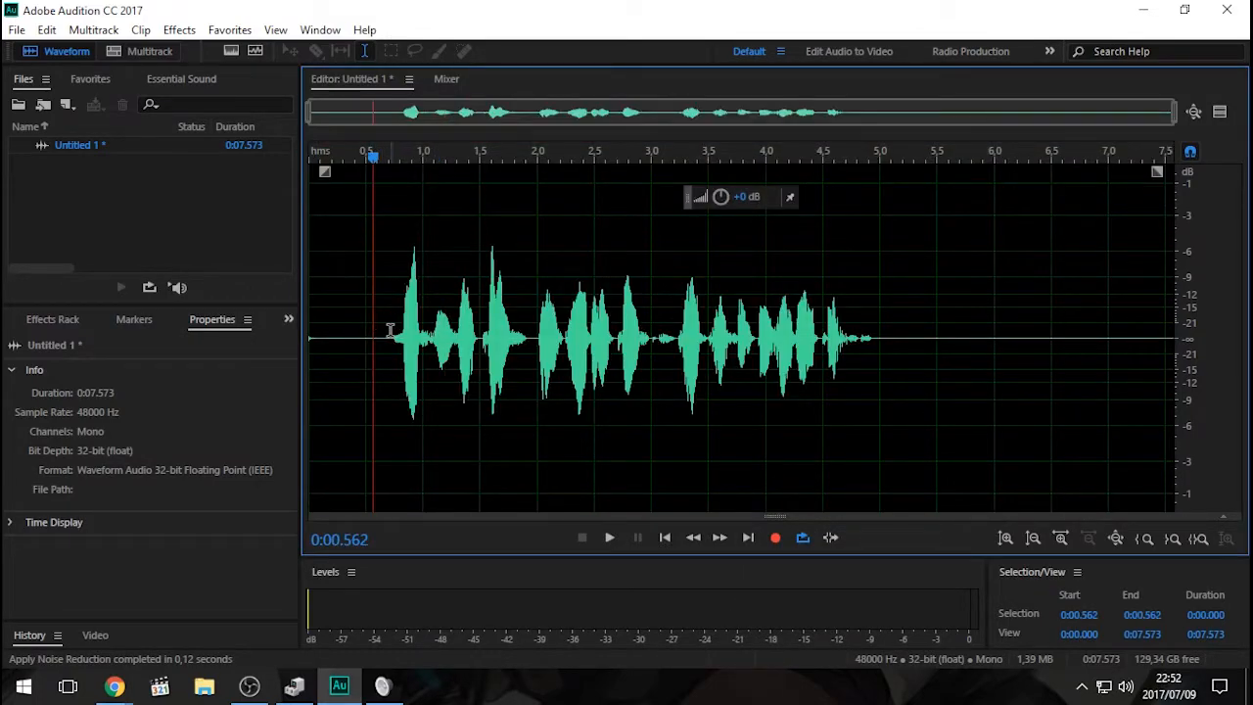
pyautogui.scroll(4, 387, 332)
pyautogui.scroll(2, 520, 338)
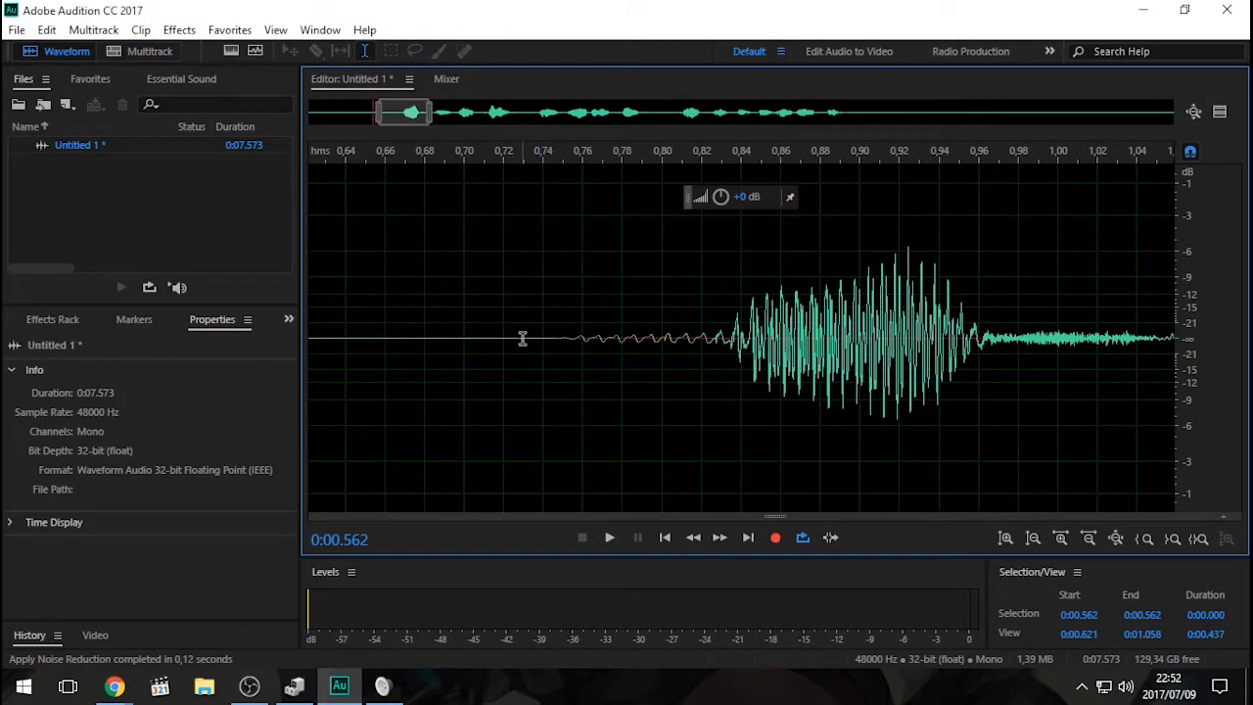
pyautogui.scroll(-5, 528, 339)
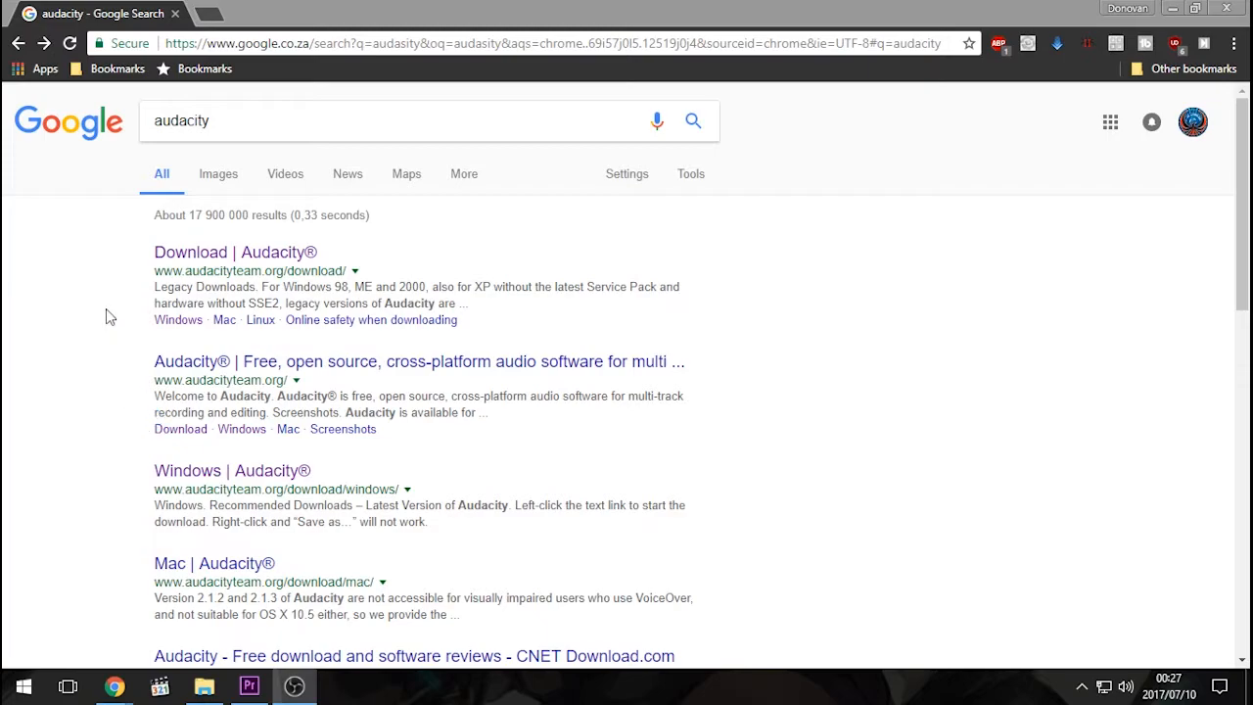
# - In Chrome, open the Audacity for Windows download page from the Google results and review its downloads and system requirements
pyautogui.click(269, 259)
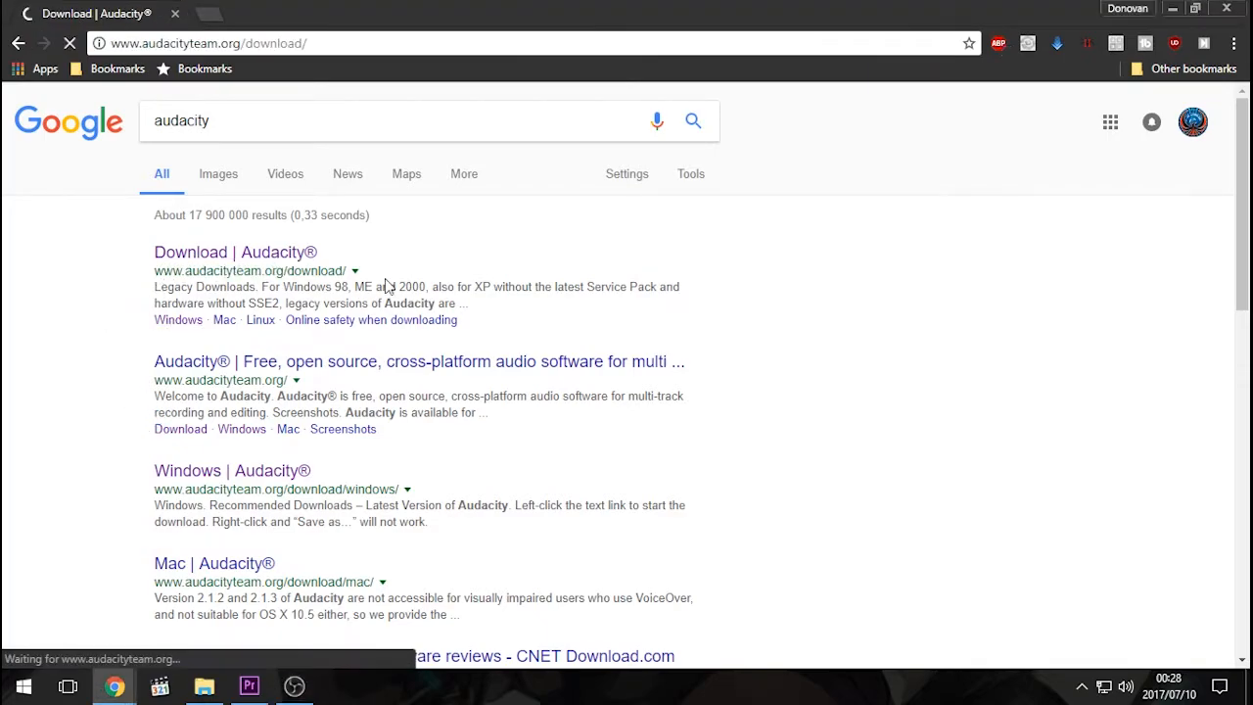
pyautogui.scroll(-2, 602, 308)
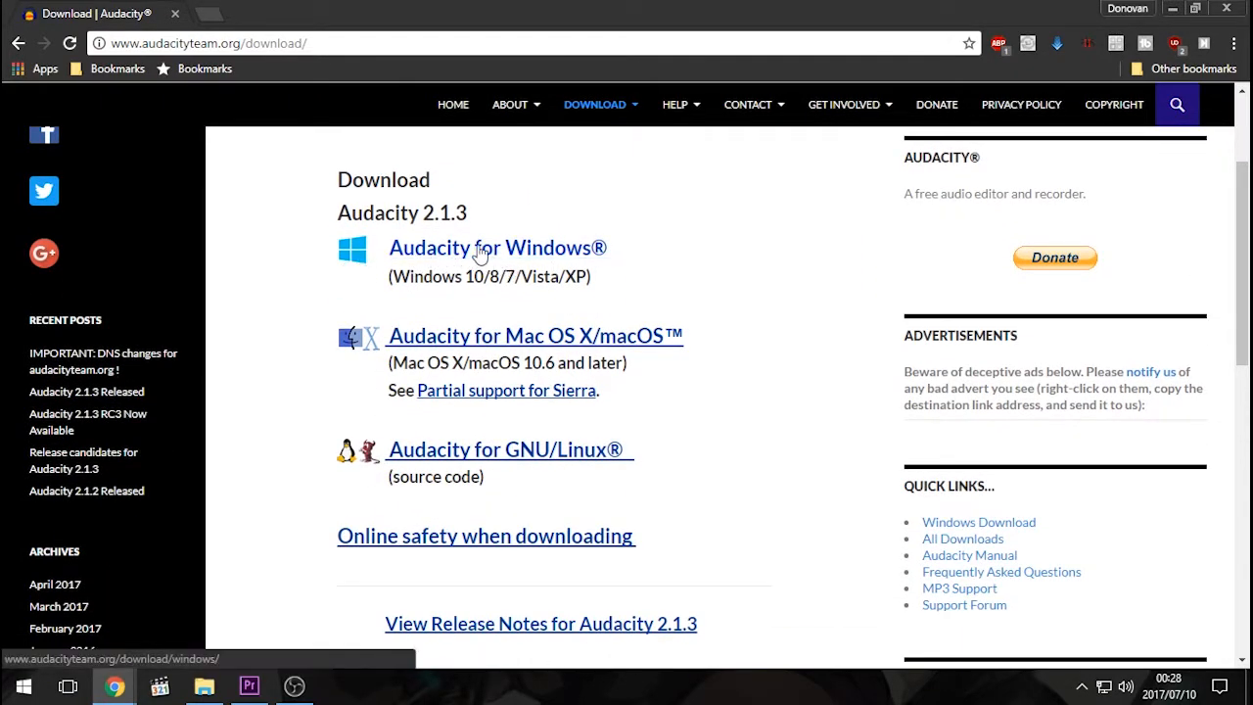
pyautogui.click(516, 254)
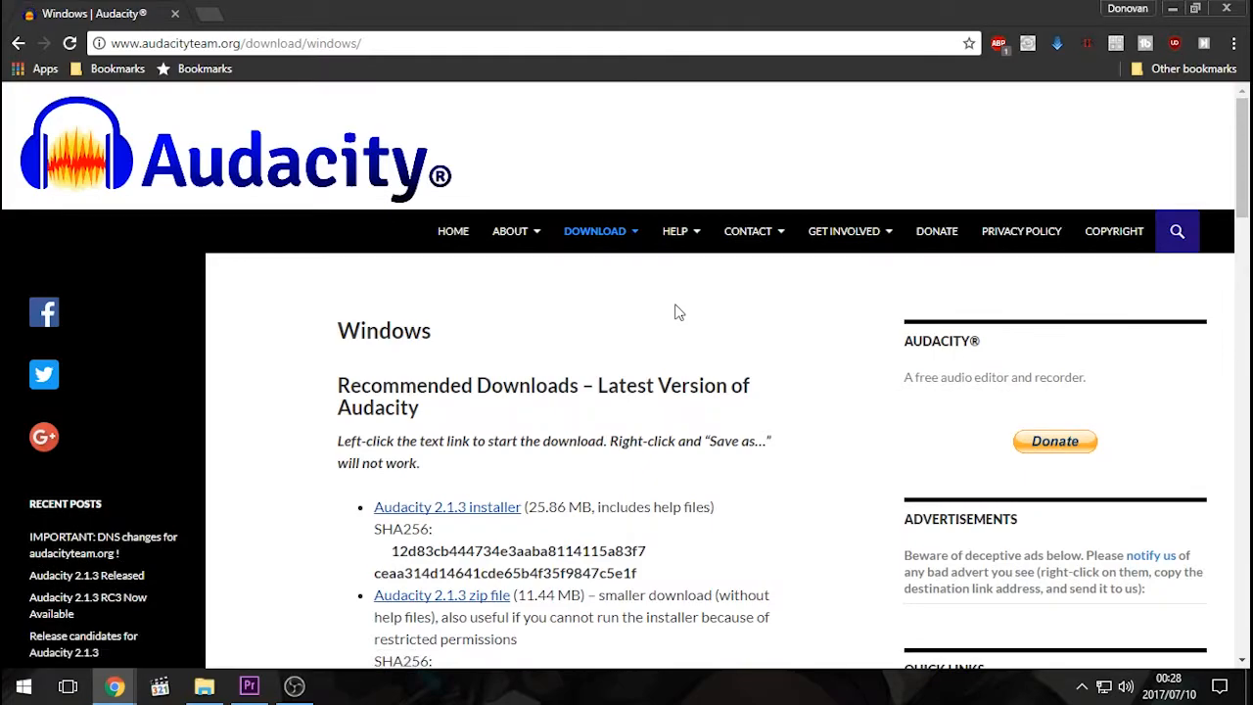
pyautogui.scroll(-4, 674, 310)
pyautogui.scroll(-6, 674, 313)
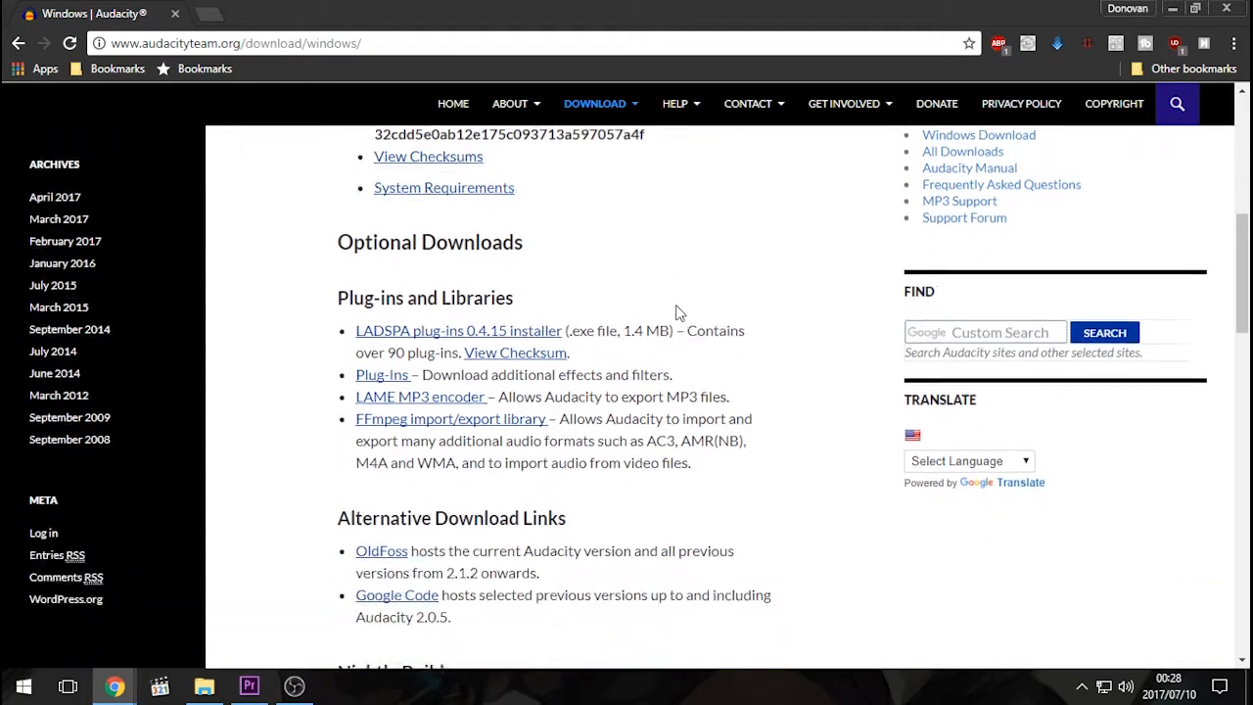
pyautogui.scroll(-6, 683, 306)
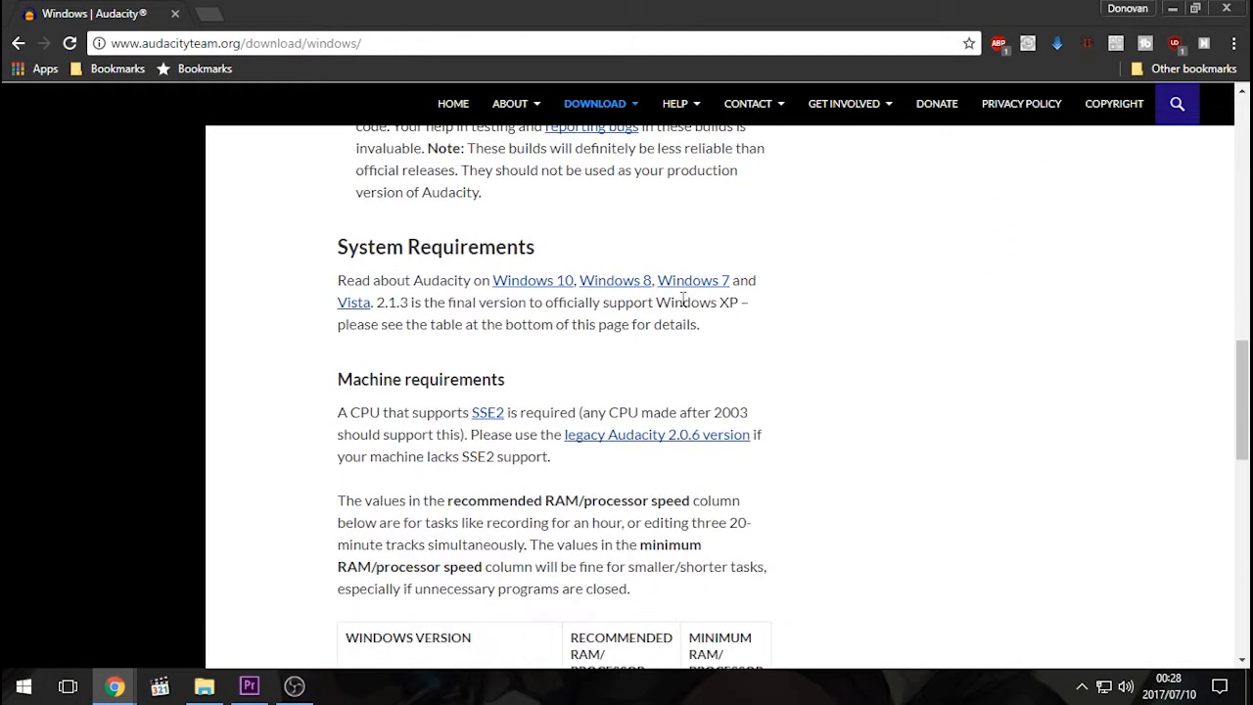
pyautogui.scroll(2, 688, 305)
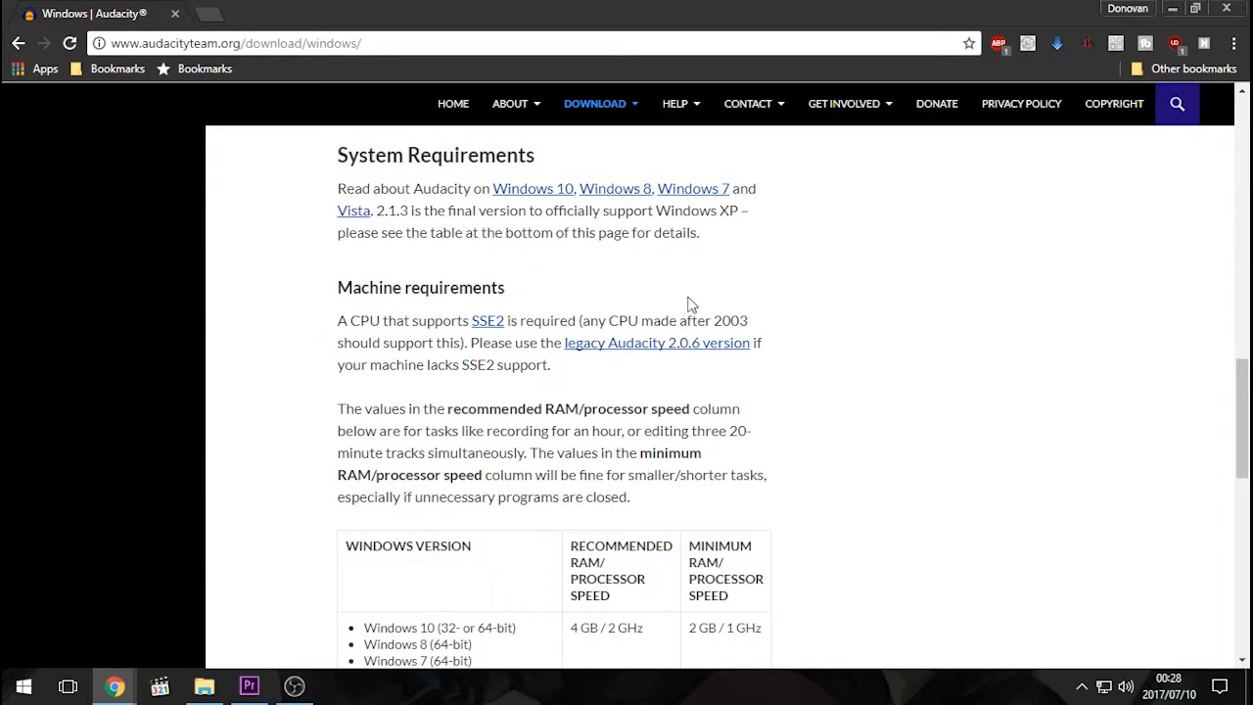